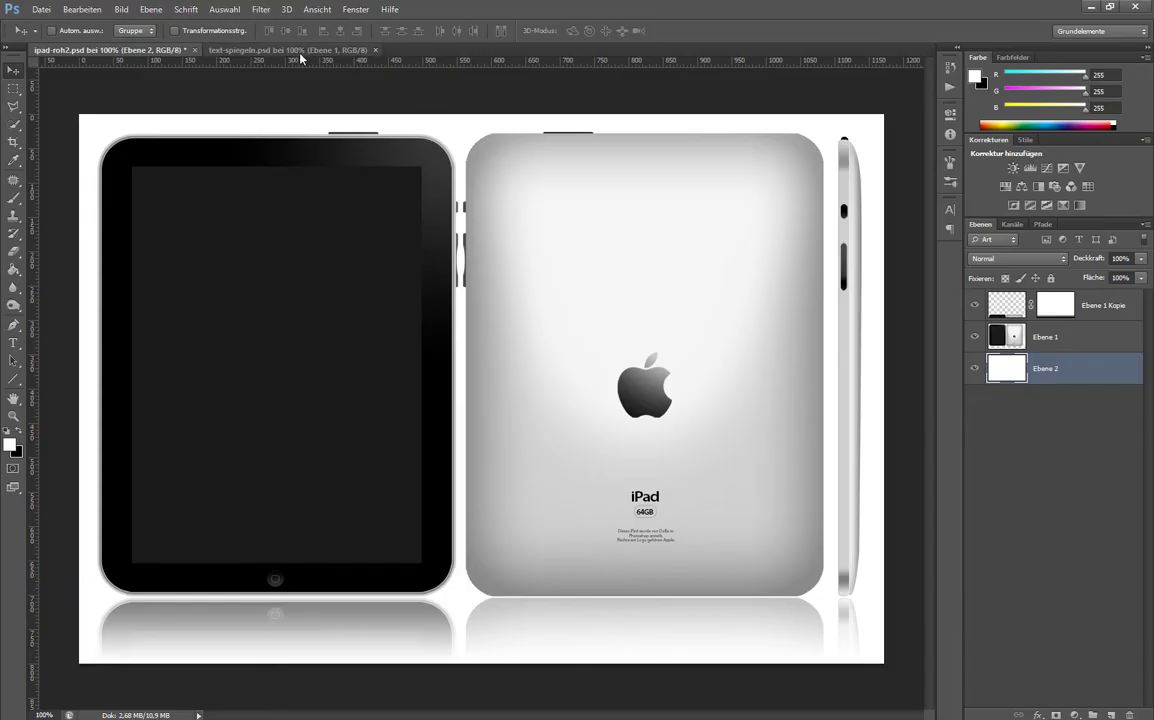
- Compare the TEXT SPIEGELN example with the iPad mockup, then show the iPad's History panel
click(270, 49)
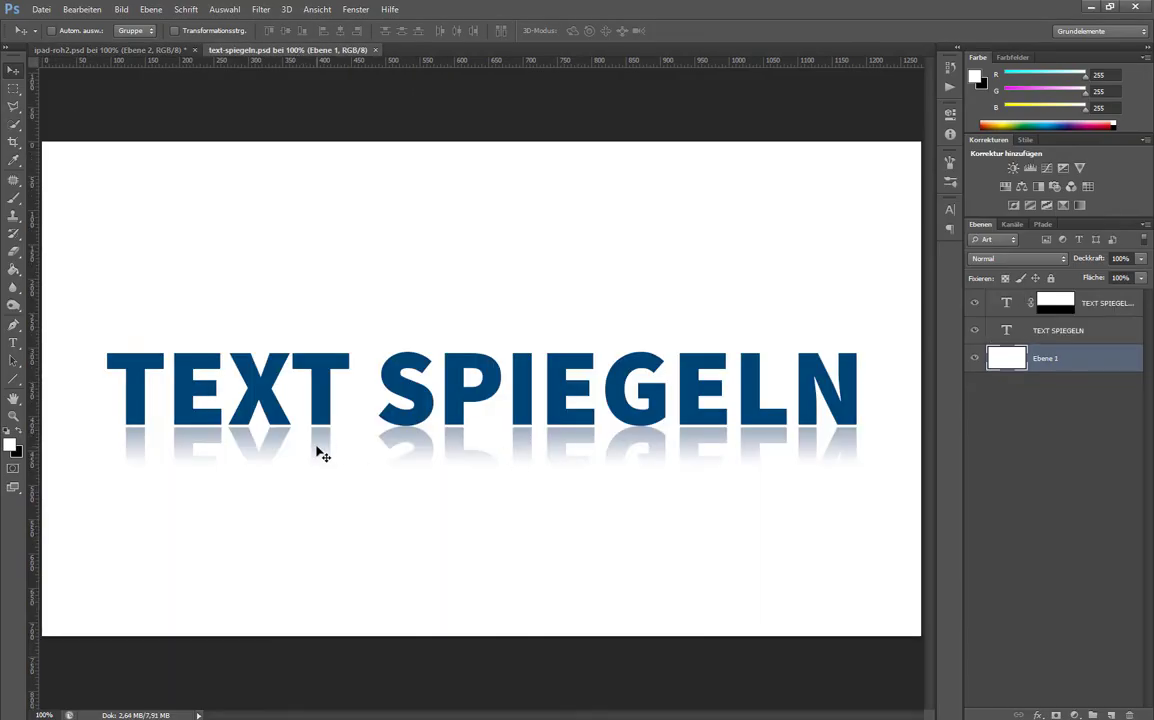
click(120, 47)
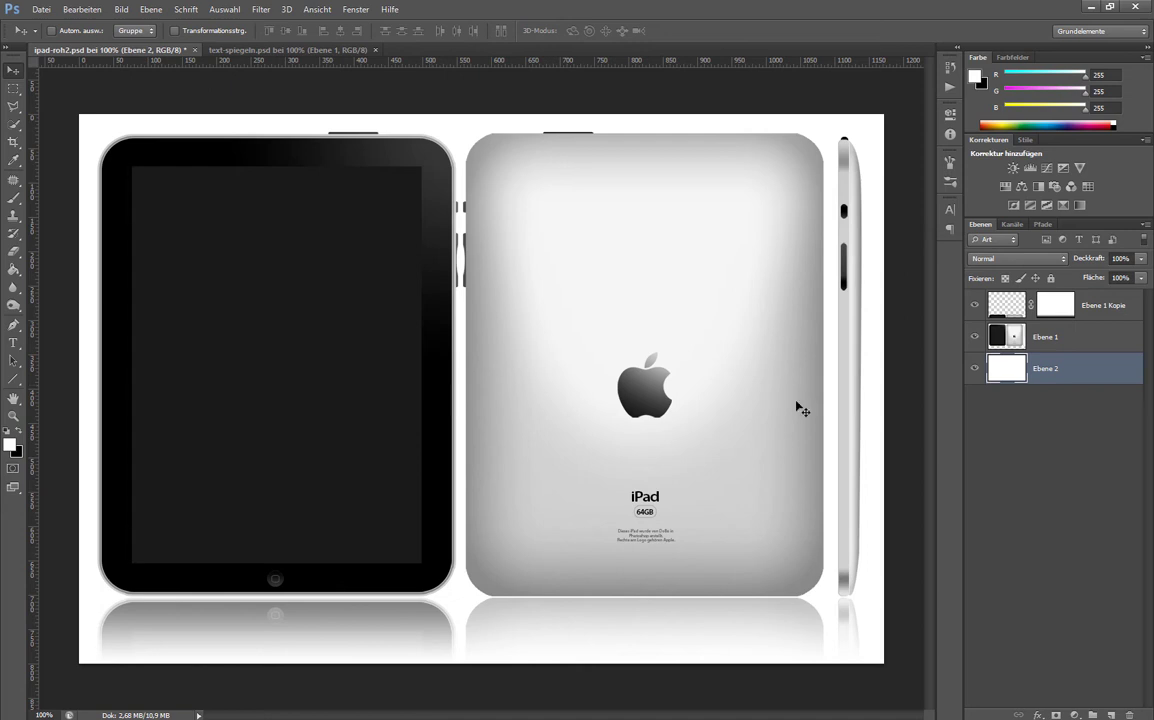
click(949, 115)
- Revert to the ipad-roh.psd snapshot and add a horizontal guide at the tablets' bottom edge
click(853, 78)
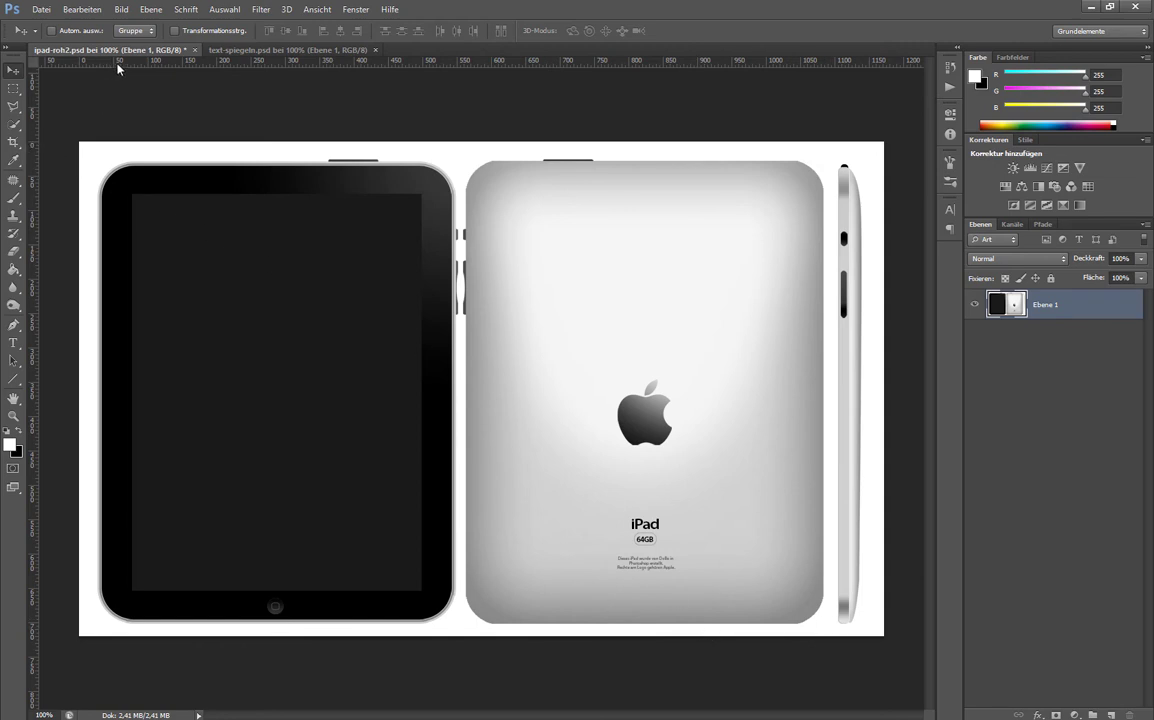
drag(118, 64, 176, 625)
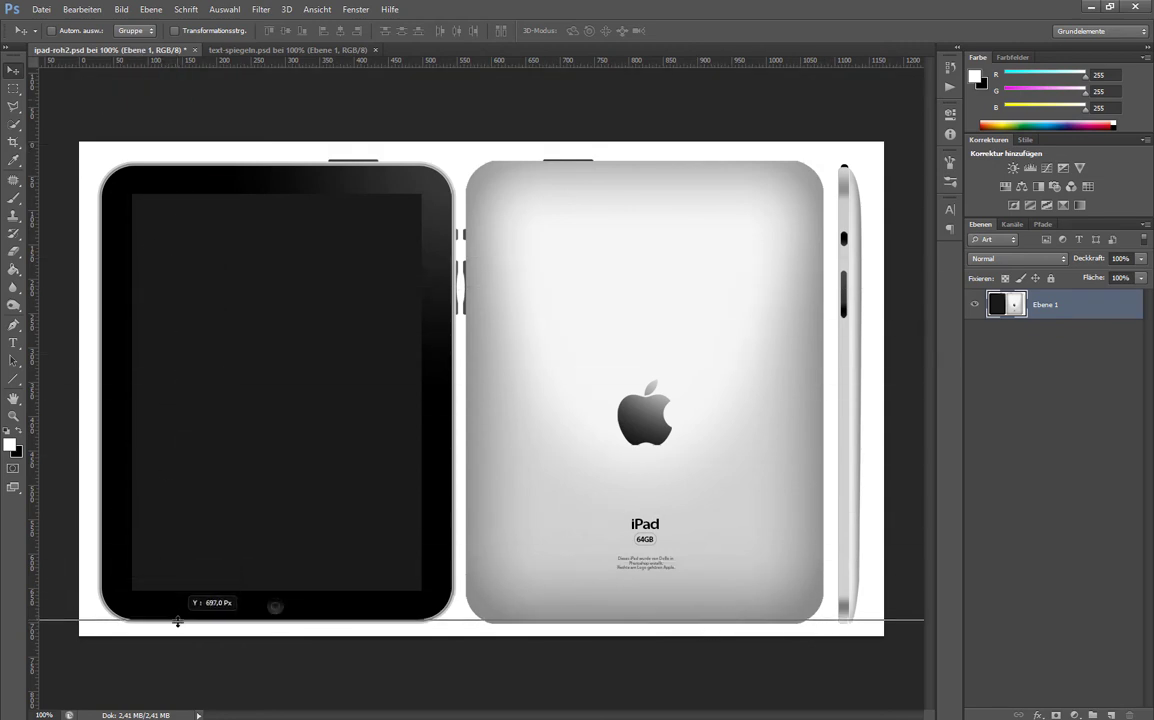
drag(176, 625, 176, 624)
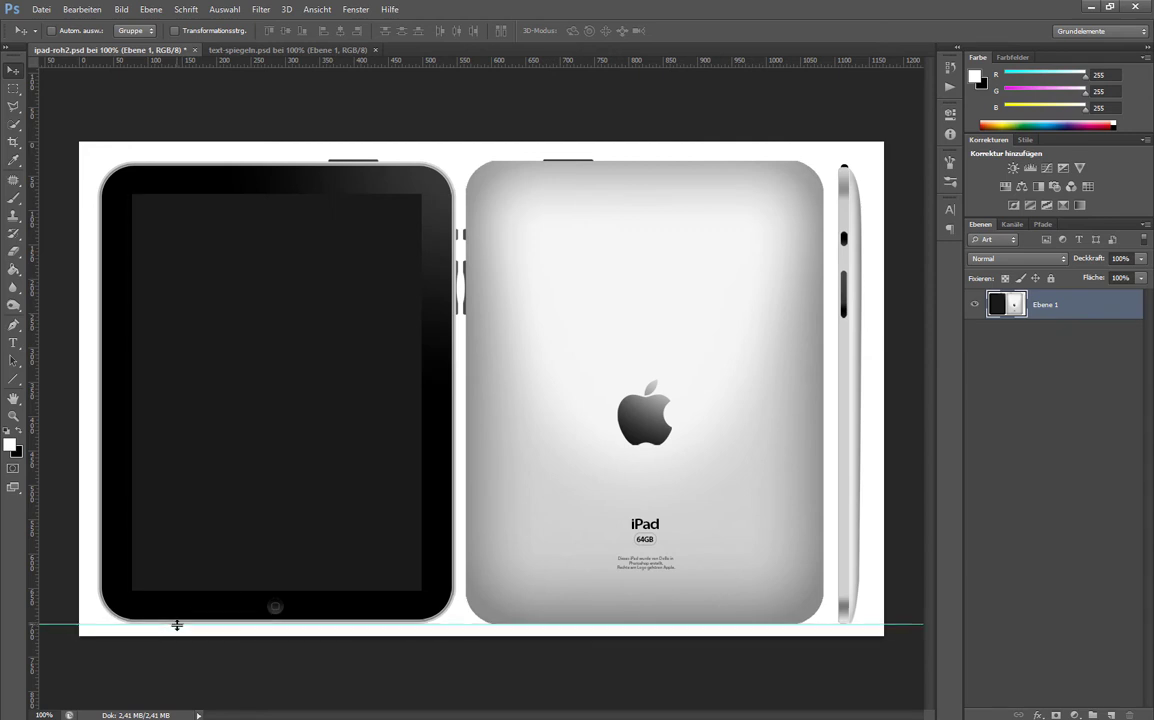
- Crop the canvas bottom up to the guide beneath the tablets
click(15, 142)
drag(481, 634, 481, 630)
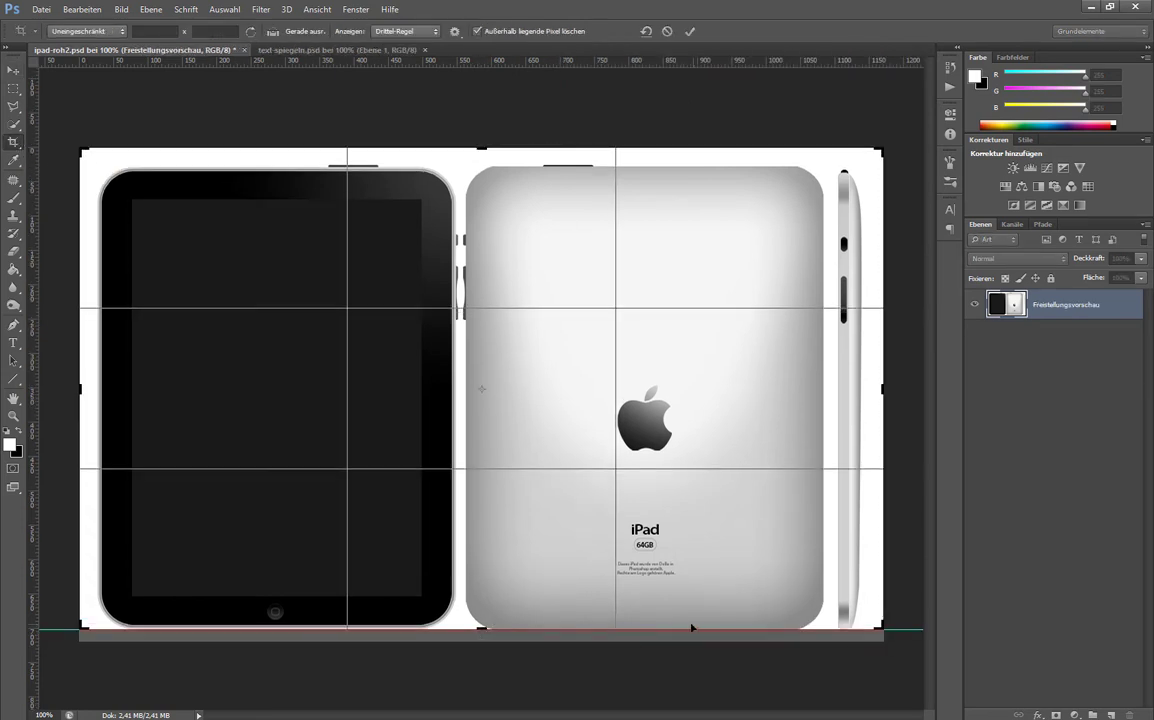
key(Return)
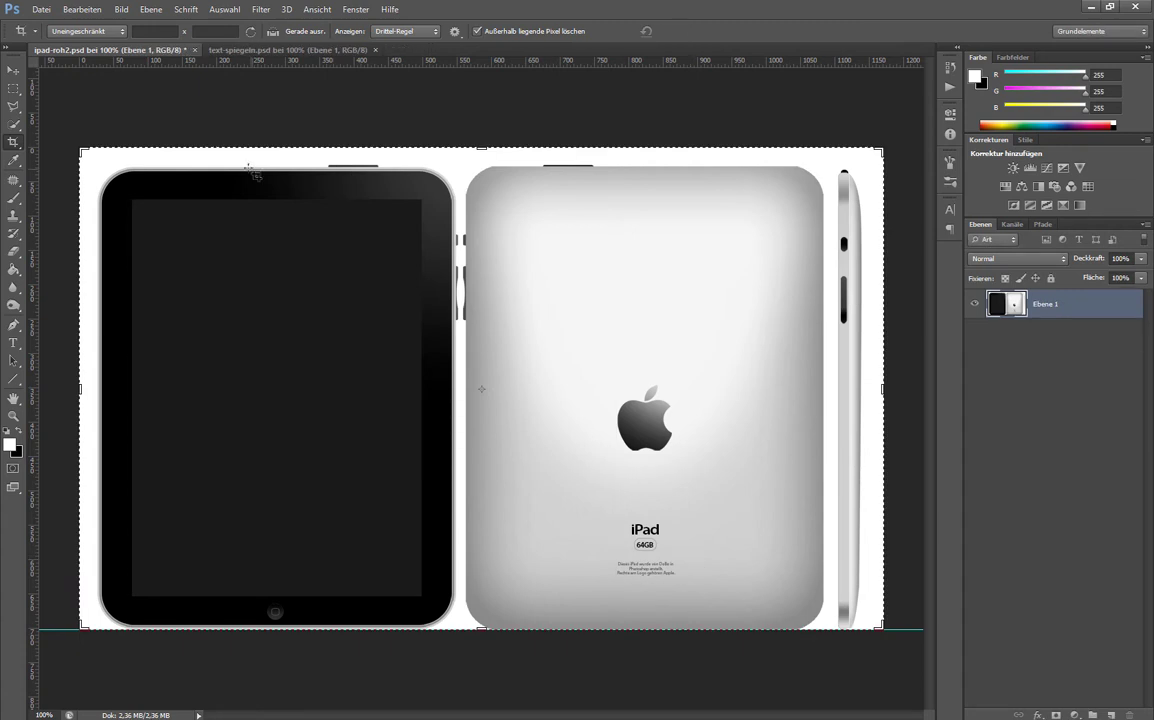
click(14, 68)
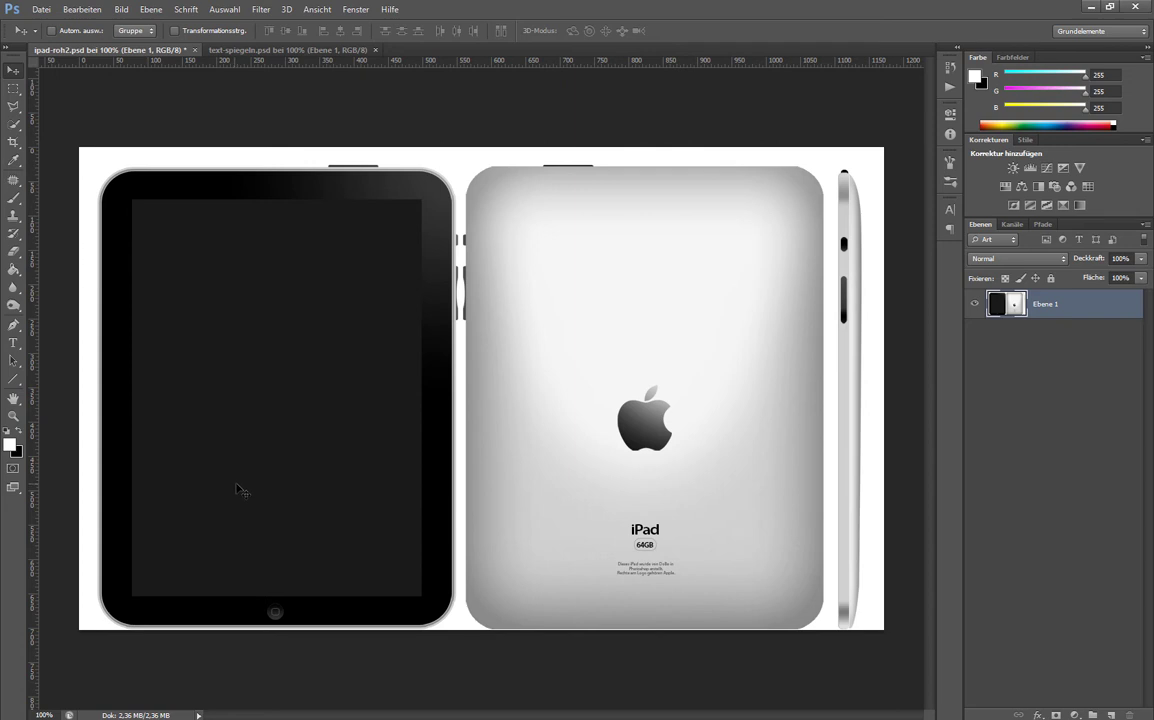
- Extend the canvas height to 800 px, anchored top-centre, leaving an empty strip below
click(122, 10)
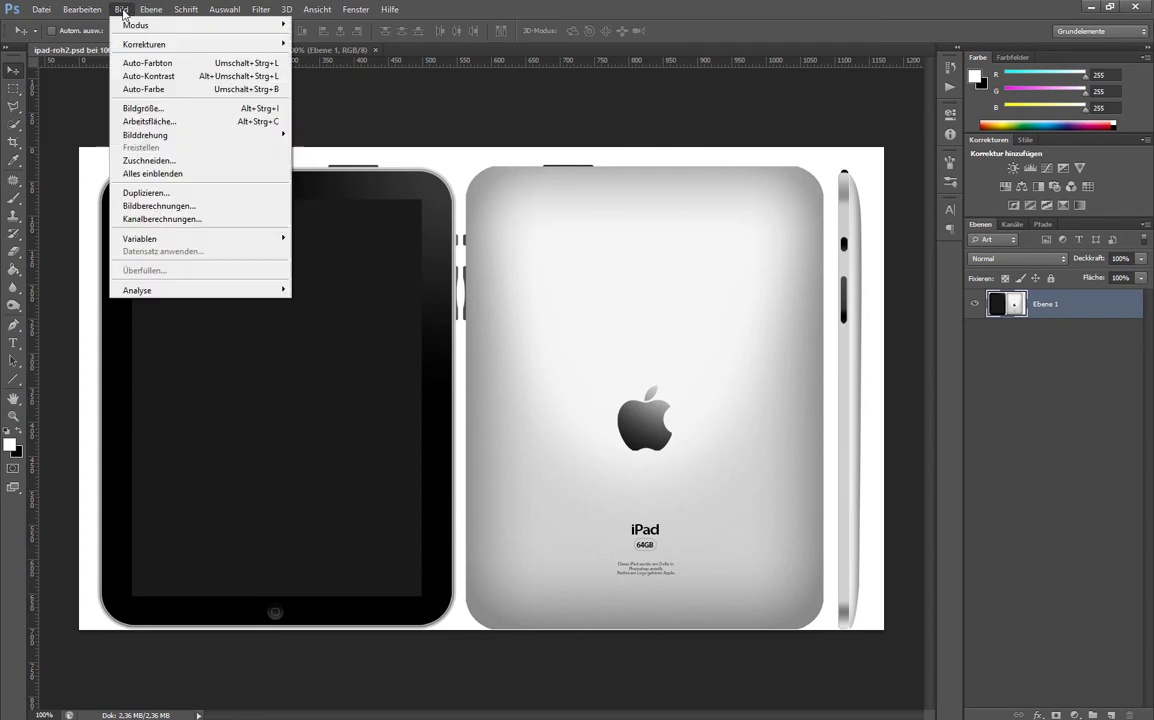
click(162, 121)
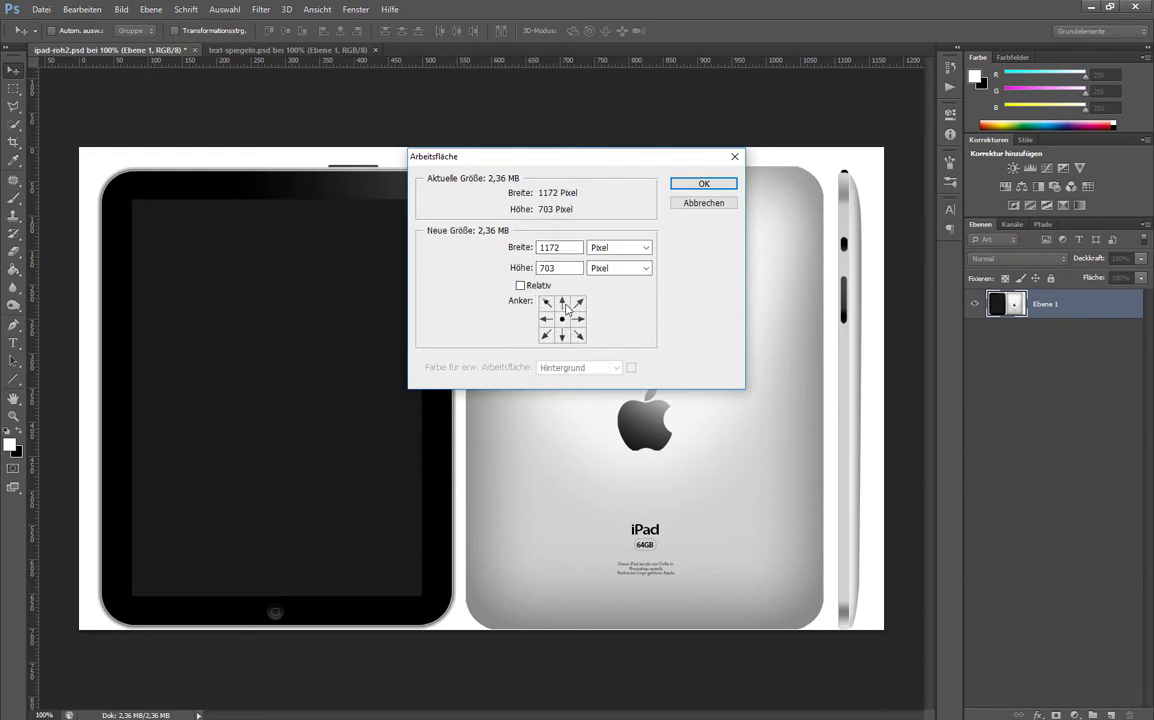
click(563, 303)
click(560, 270)
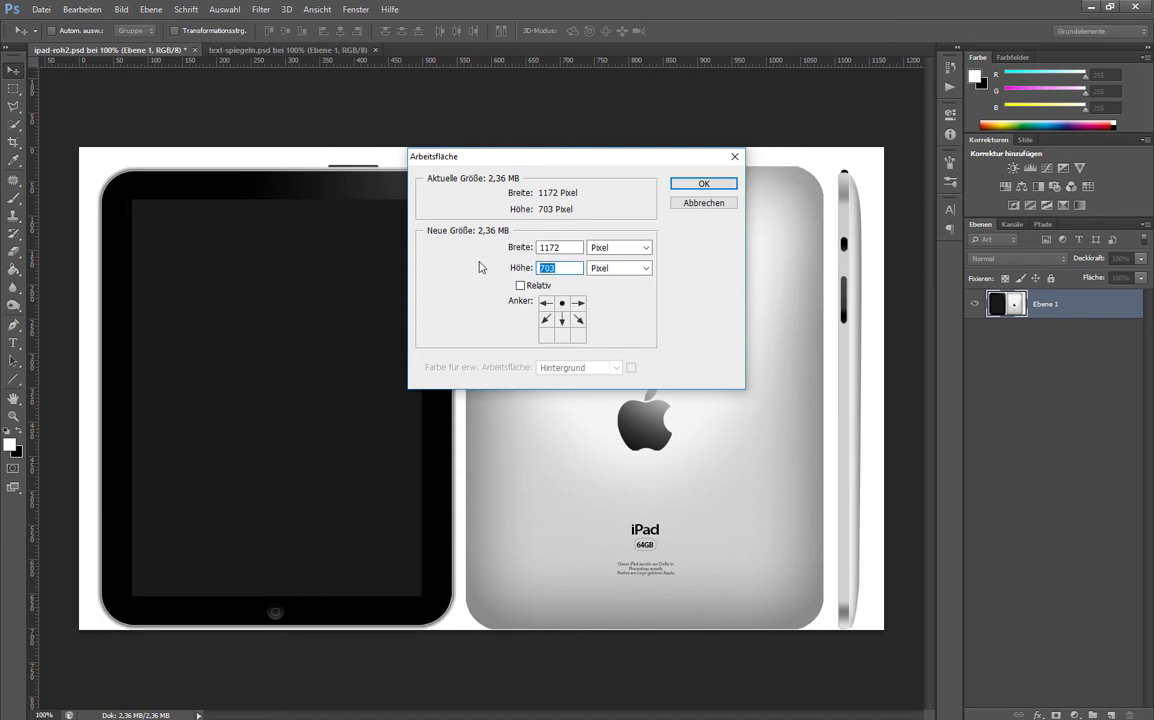
text(800)
click(702, 184)
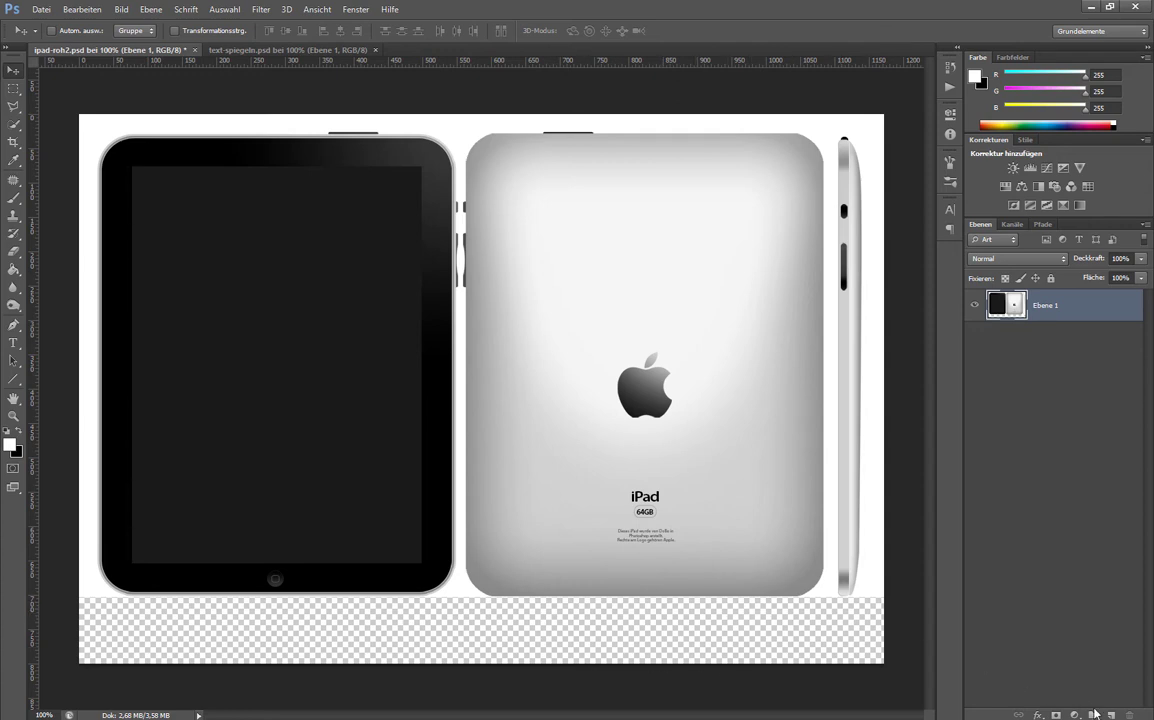
- Add a white-filled layer beneath Ebene 1 and duplicate Ebene 1 into a copy
key(ctrl+shift+alt+n)
key(ctrl+bracketleft)
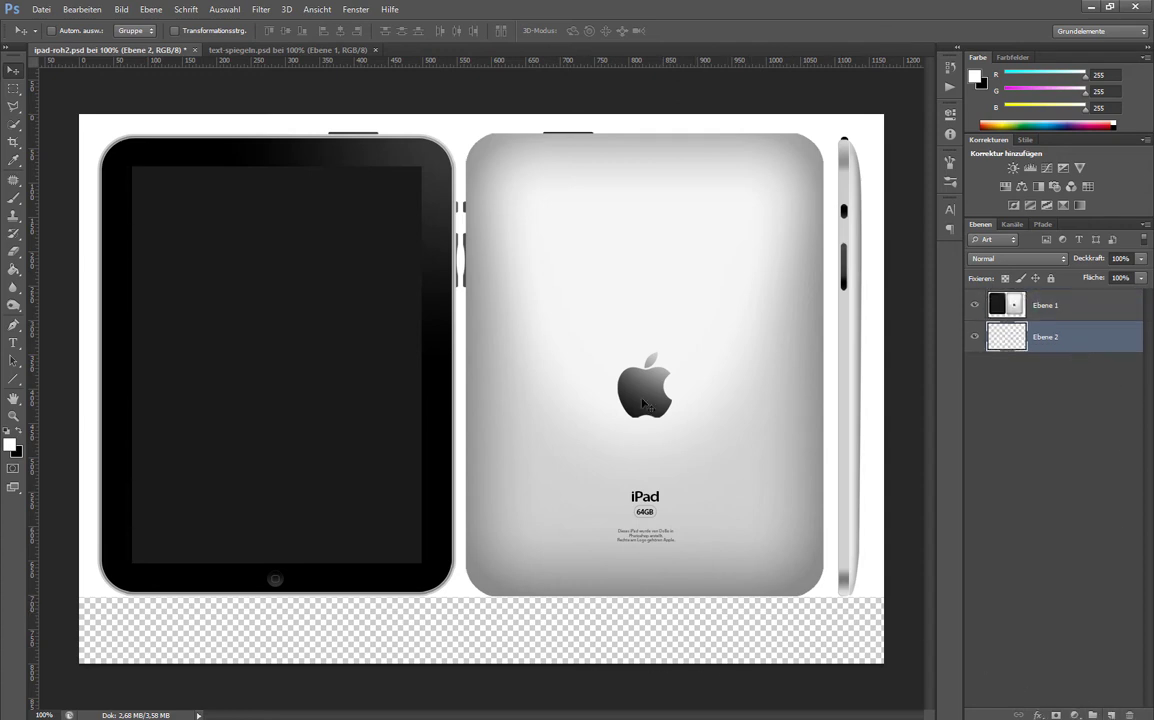
click(14, 269)
click(549, 636)
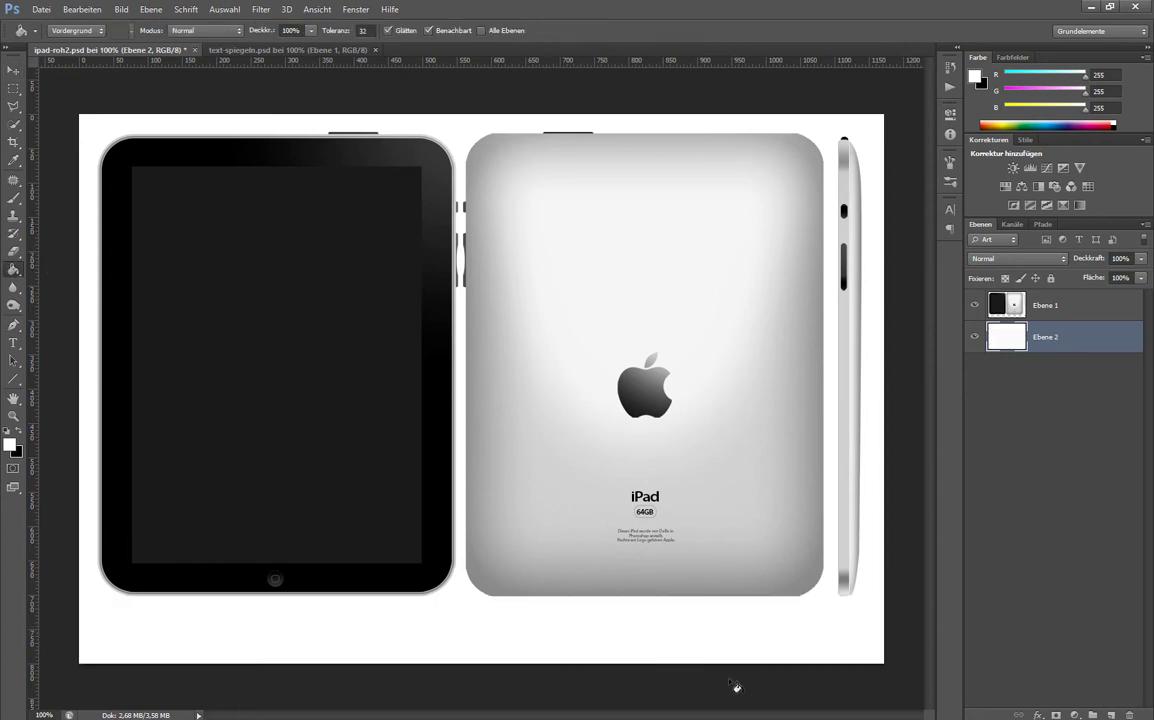
click(1086, 307)
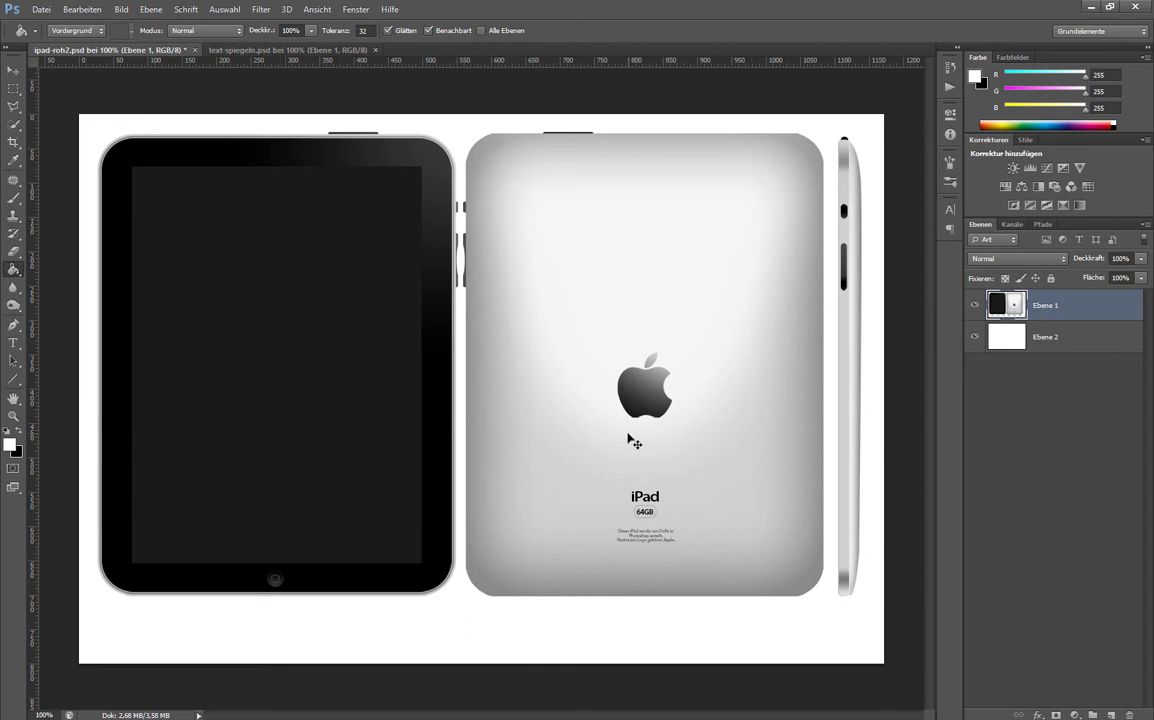
drag(1045, 305, 1112, 713)
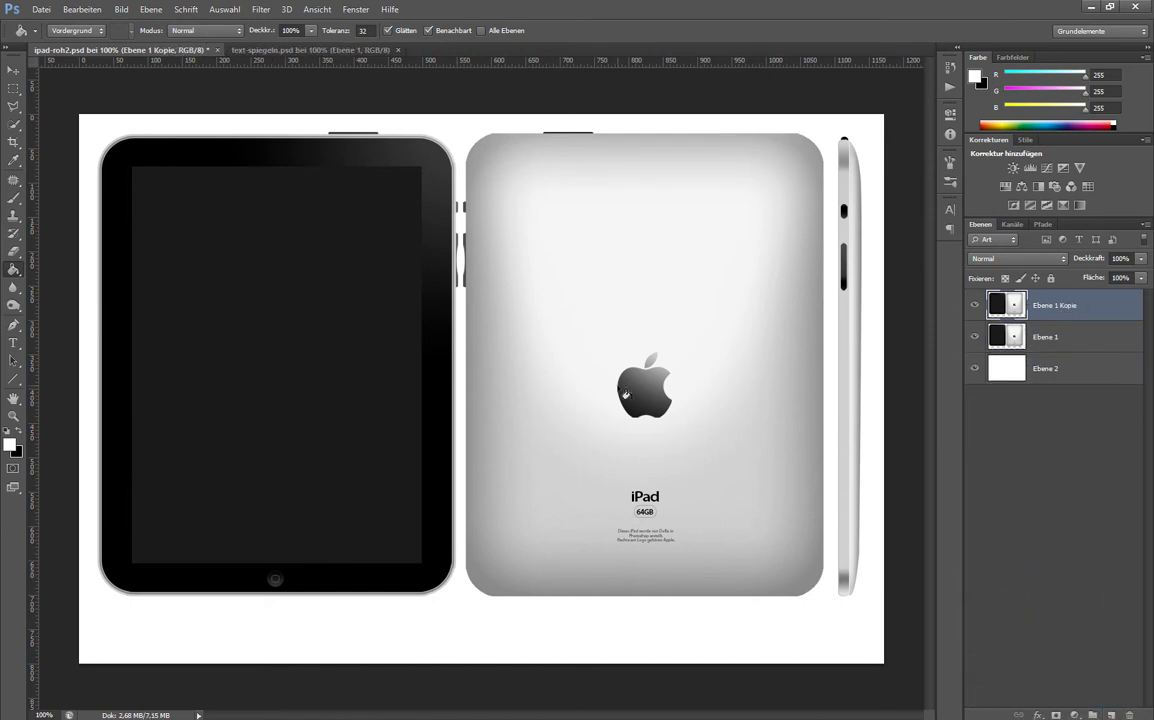
- Flip the Ebene 1 copy vertically and move it below the original tablets
click(122, 9)
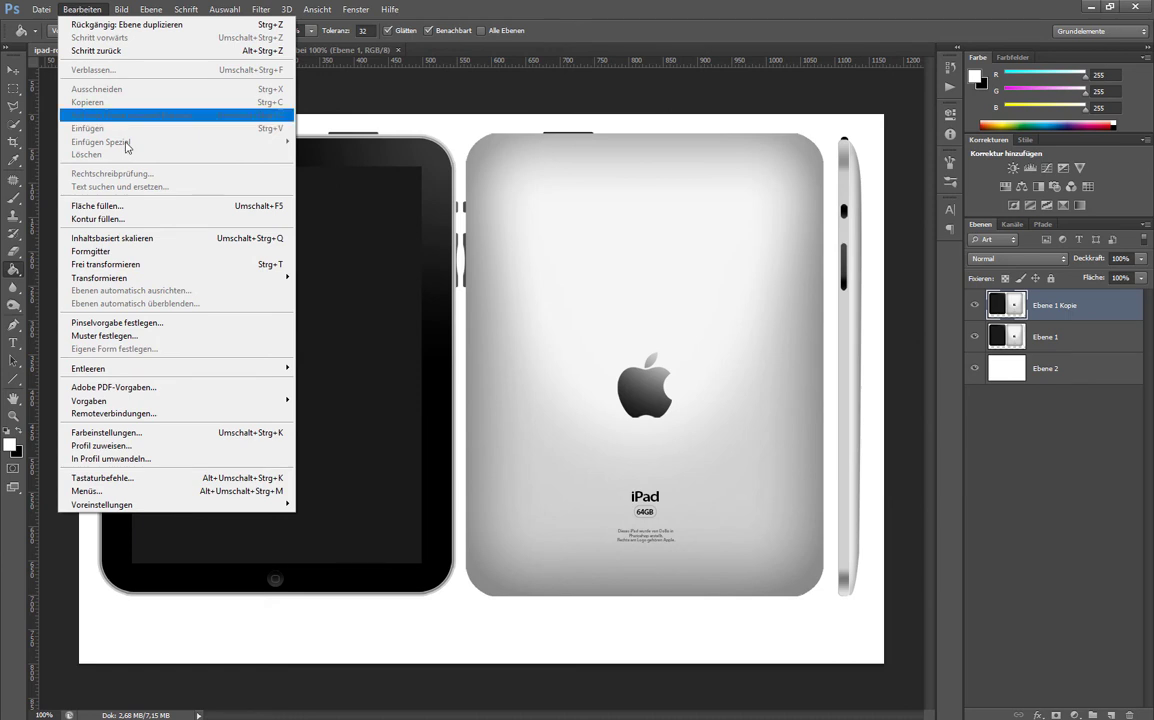
click(150, 264)
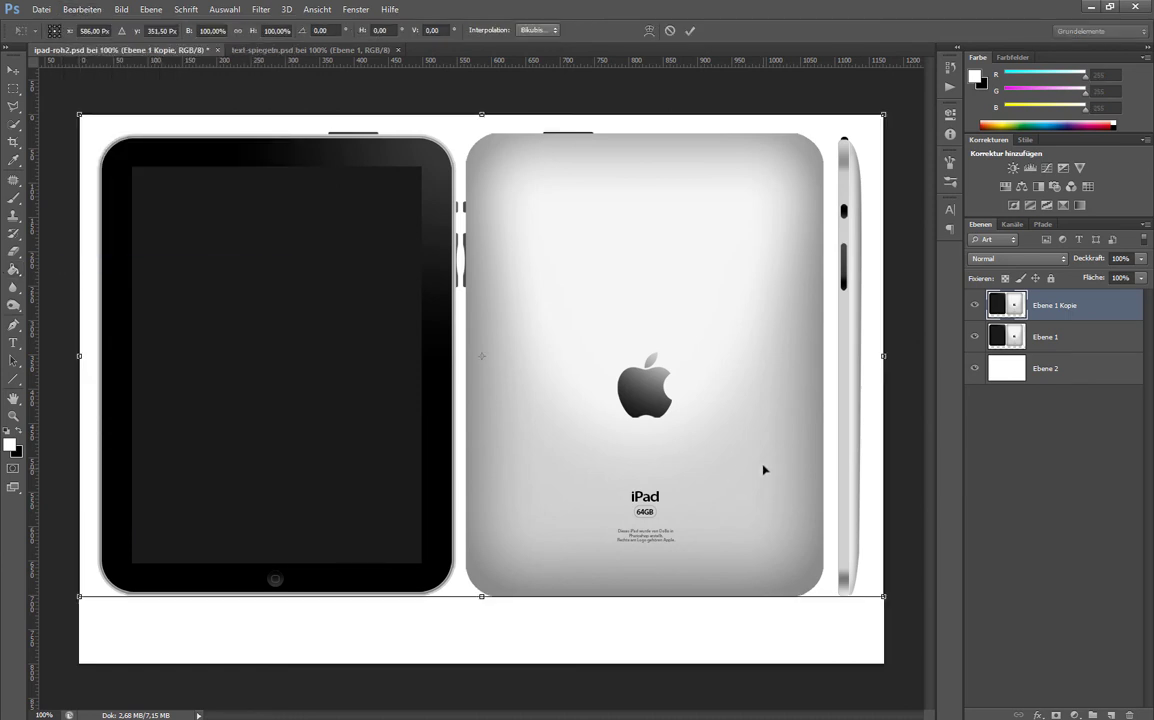
right_click(690, 411)
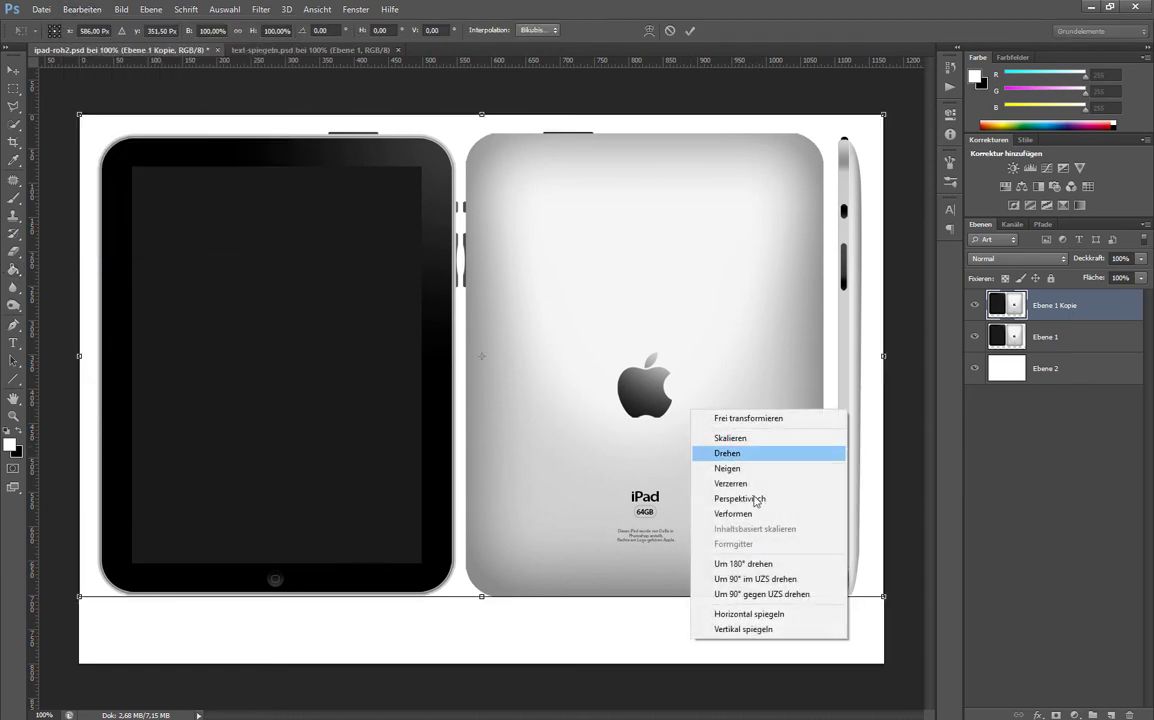
click(753, 630)
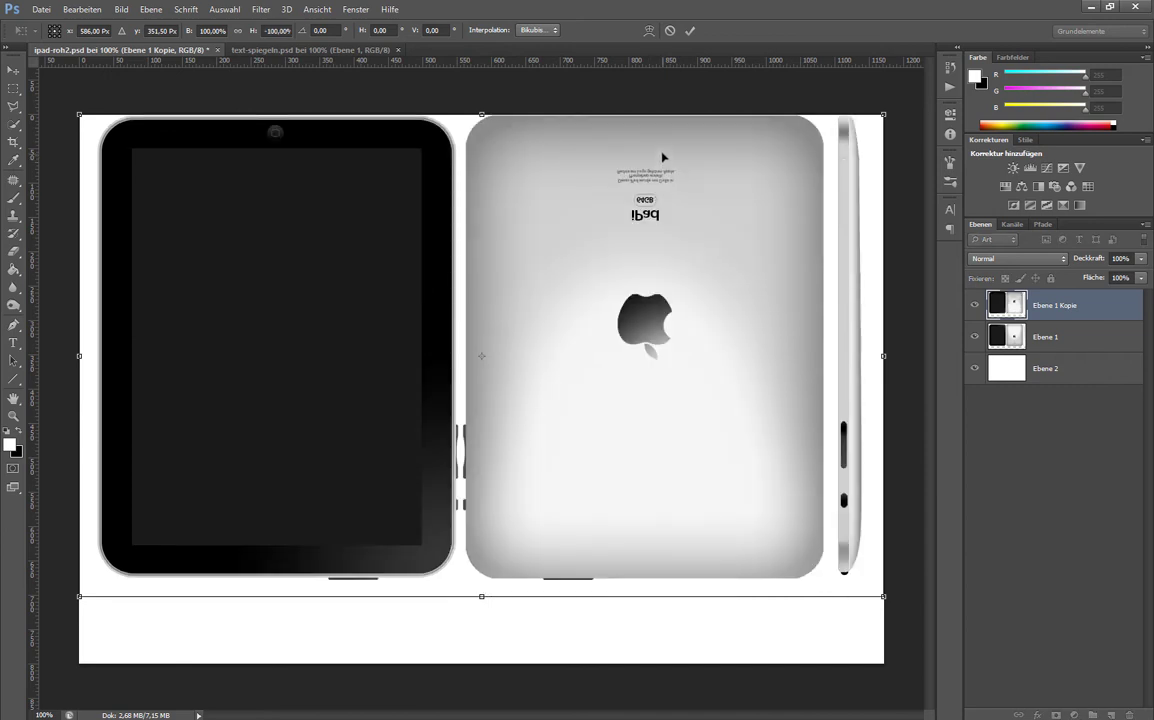
mouse_move(662, 160)
mouse_down()
mouse_move(645, 652)
mouse_move(616, 619)
mouse_up()
key(Return)
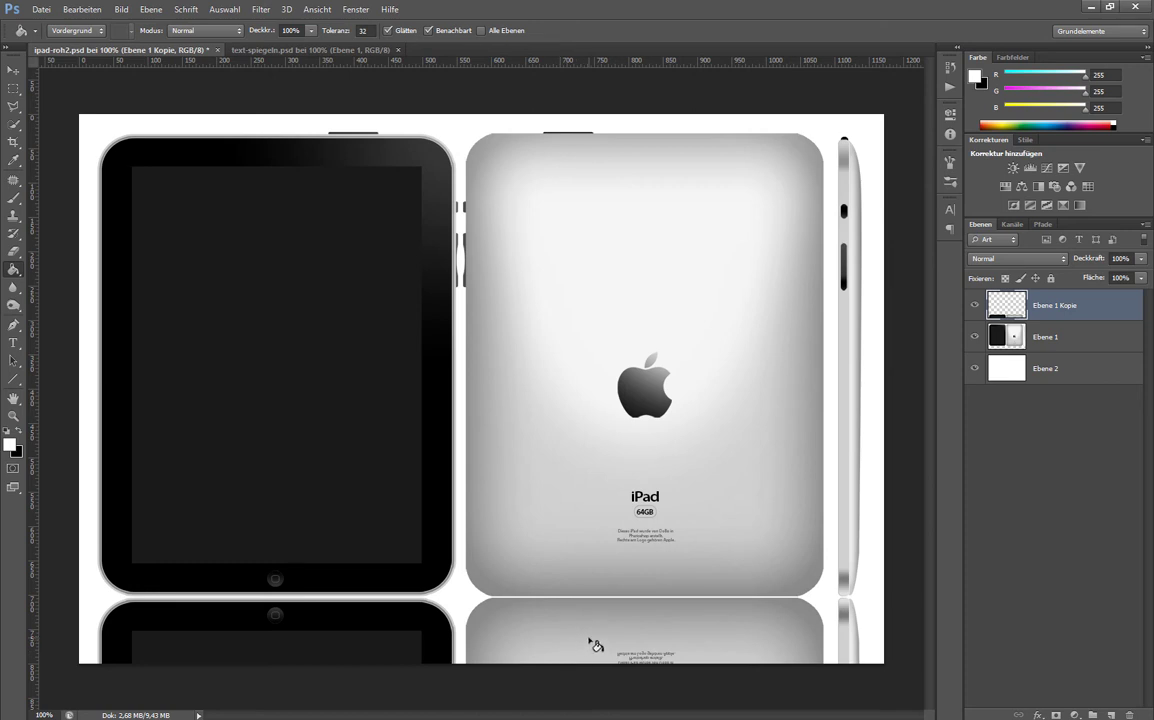
- Add a layer mask to Ebene 1 Kopie and brush black across its lower part
click(1056, 714)
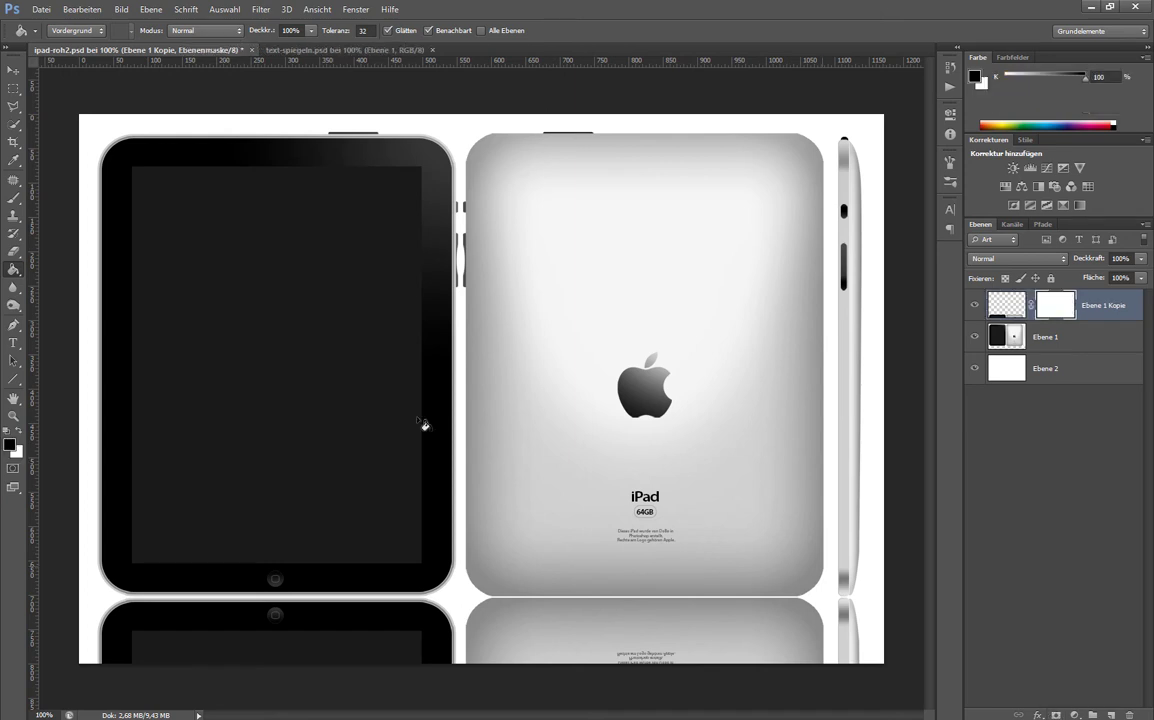
click(50, 196)
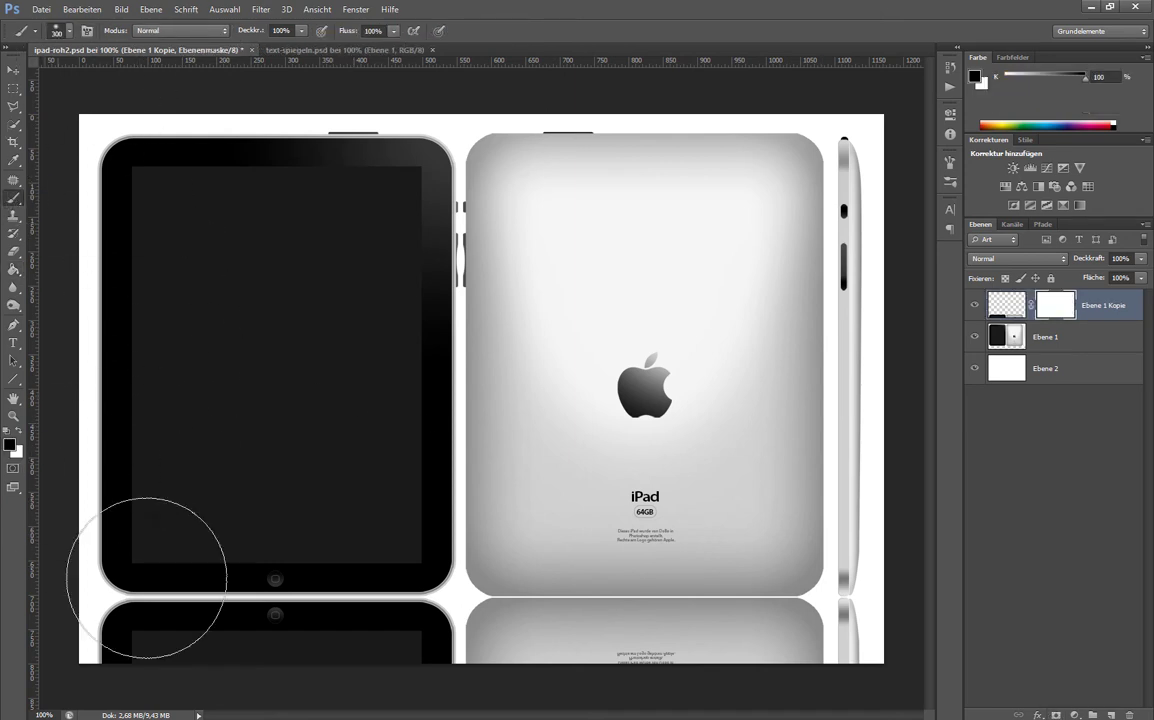
drag(82, 660, 820, 673)
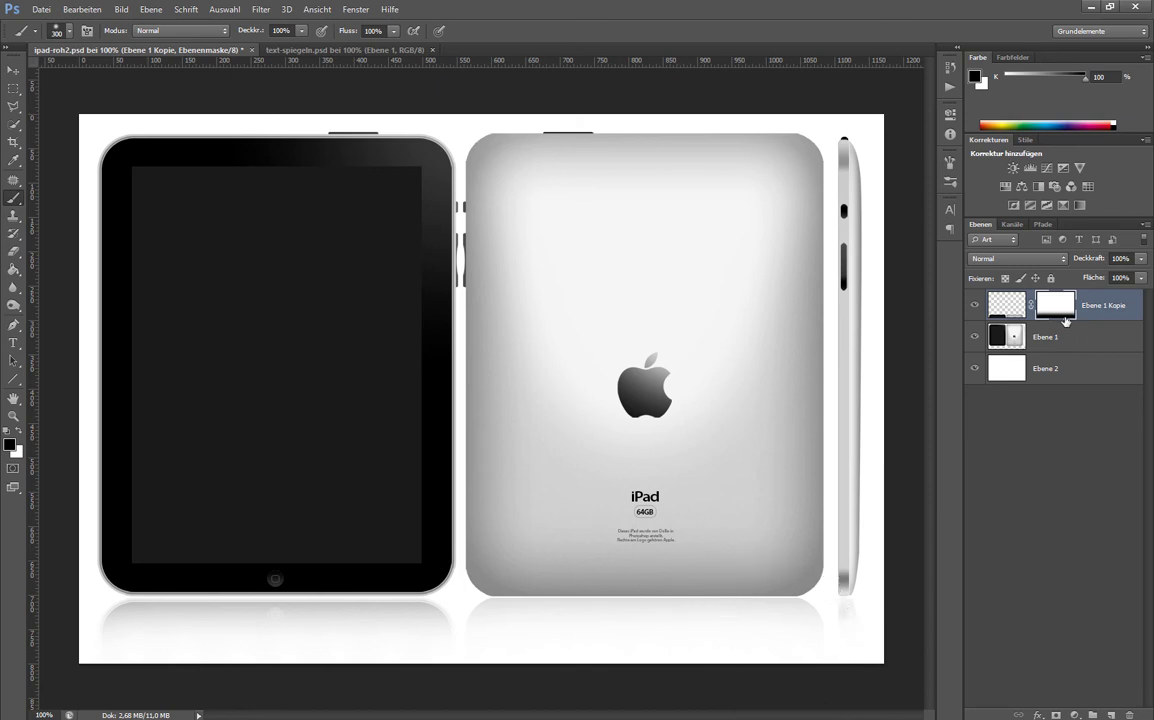
right_click(1056, 306)
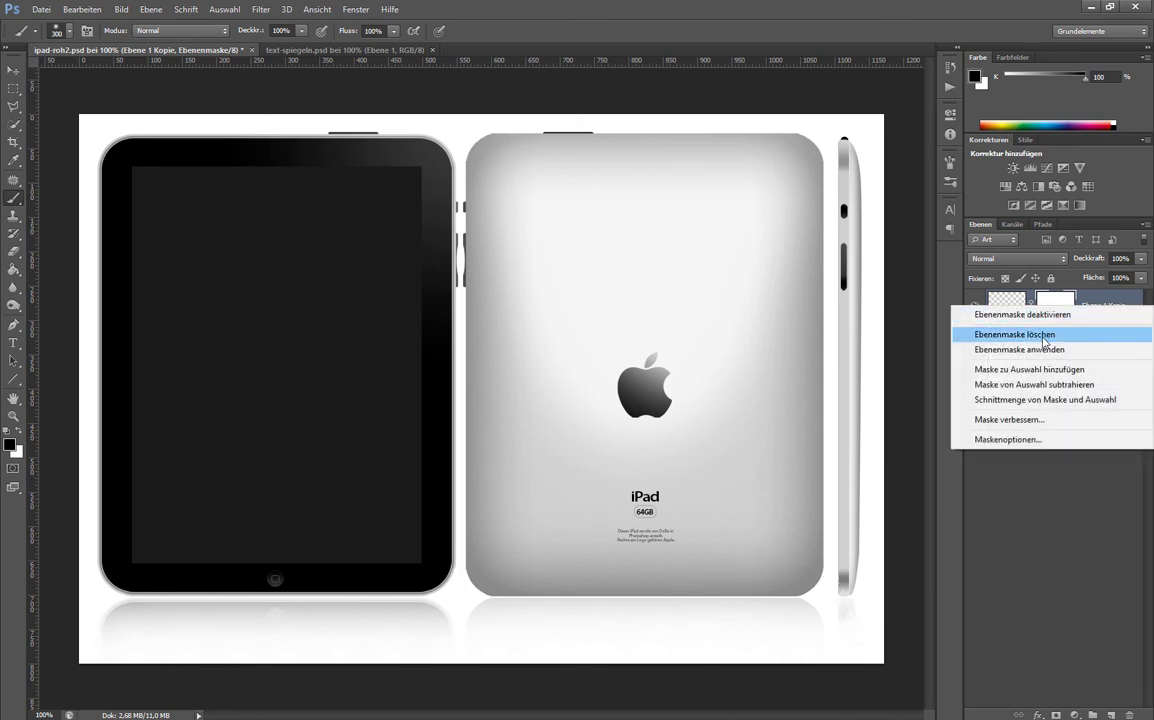
- Delete the reflection's layer mask and enter Quick Mask mode
click(1045, 335)
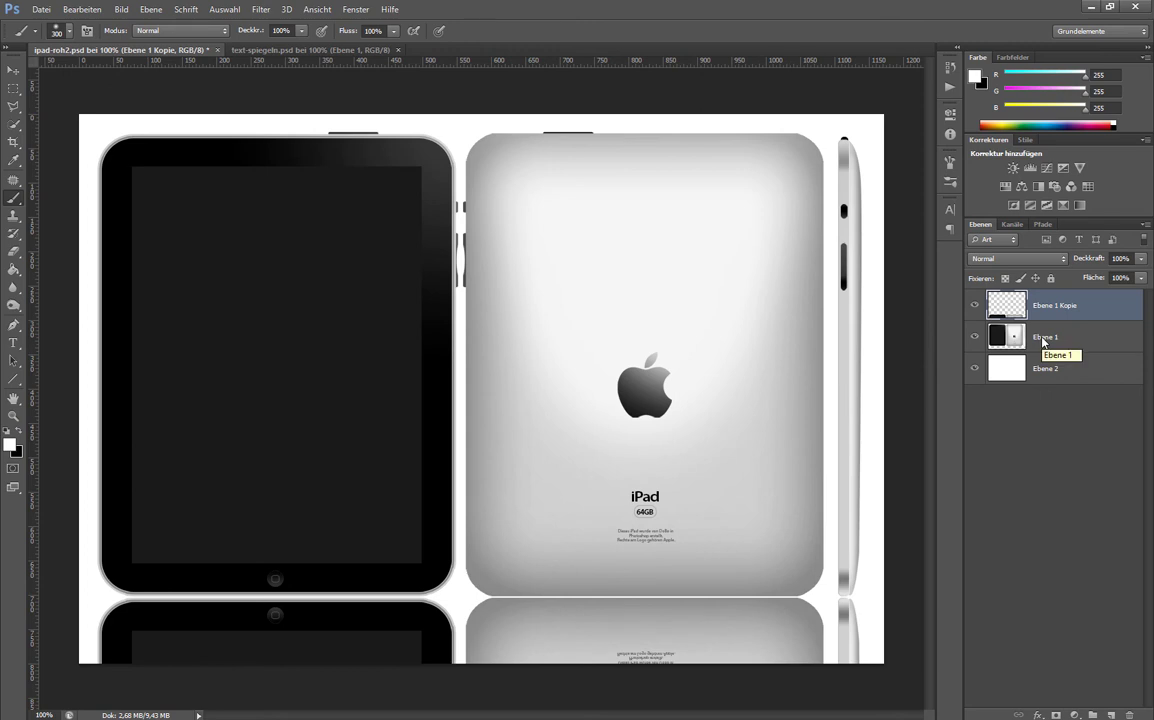
click(12, 470)
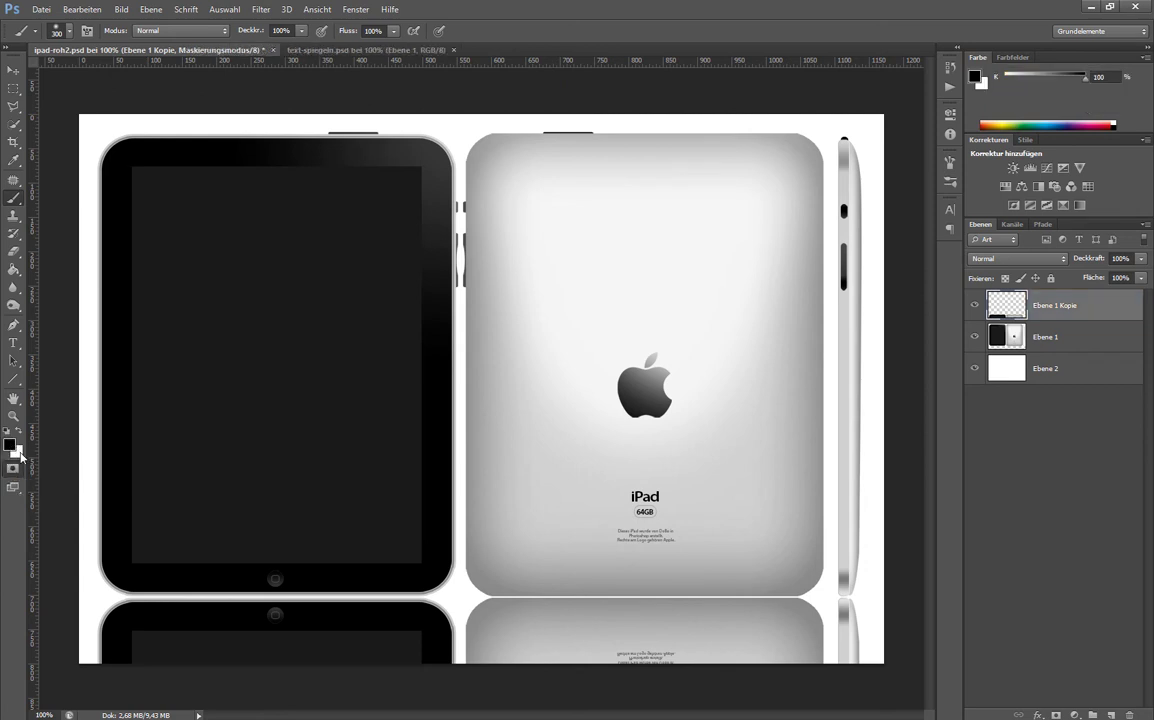
- Draw a quick-mask gradient from the canvas bottom up to the tablets' lower edge
click(14, 269)
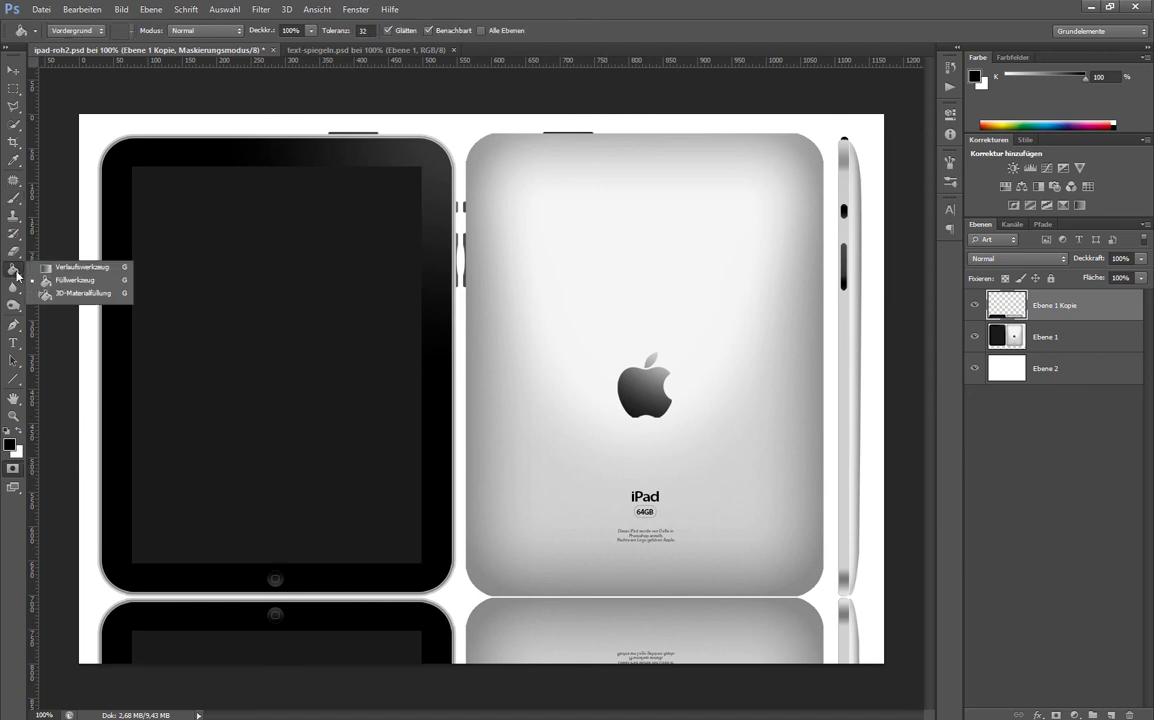
click(62, 268)
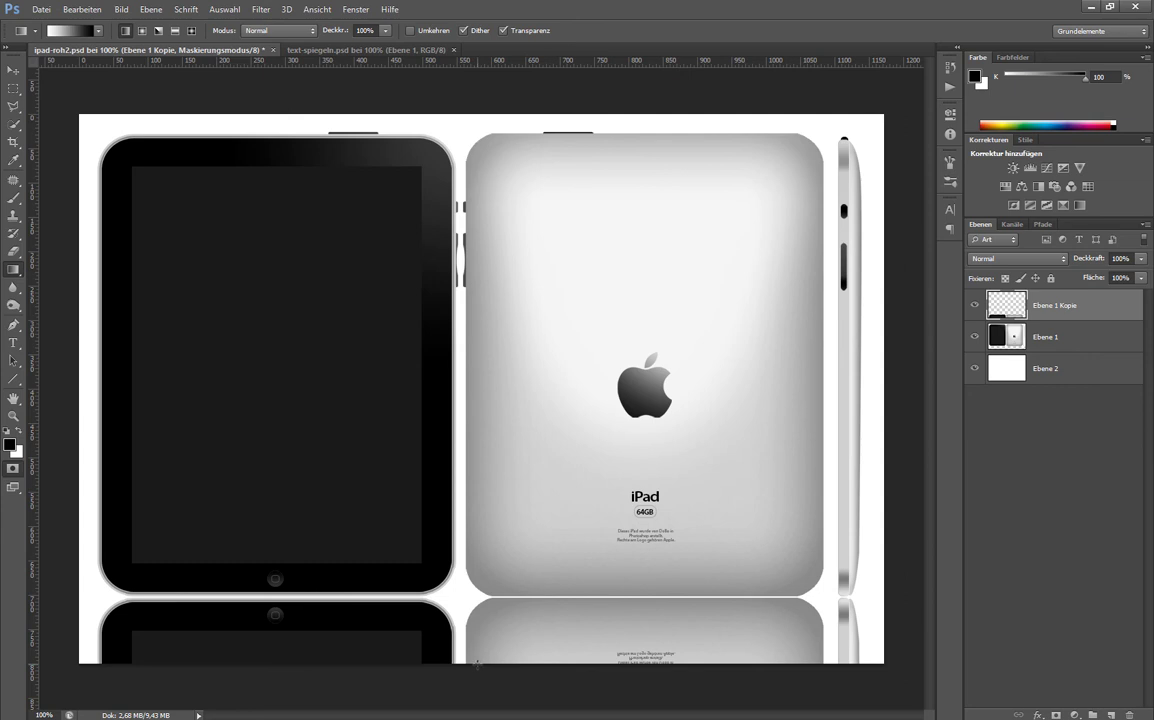
drag(478, 659, 481, 597)
mouse_move(481, 597)
mouse_down()
mouse_move(513, 610)
mouse_move(477, 599)
mouse_up()
drag(477, 599, 477, 597)
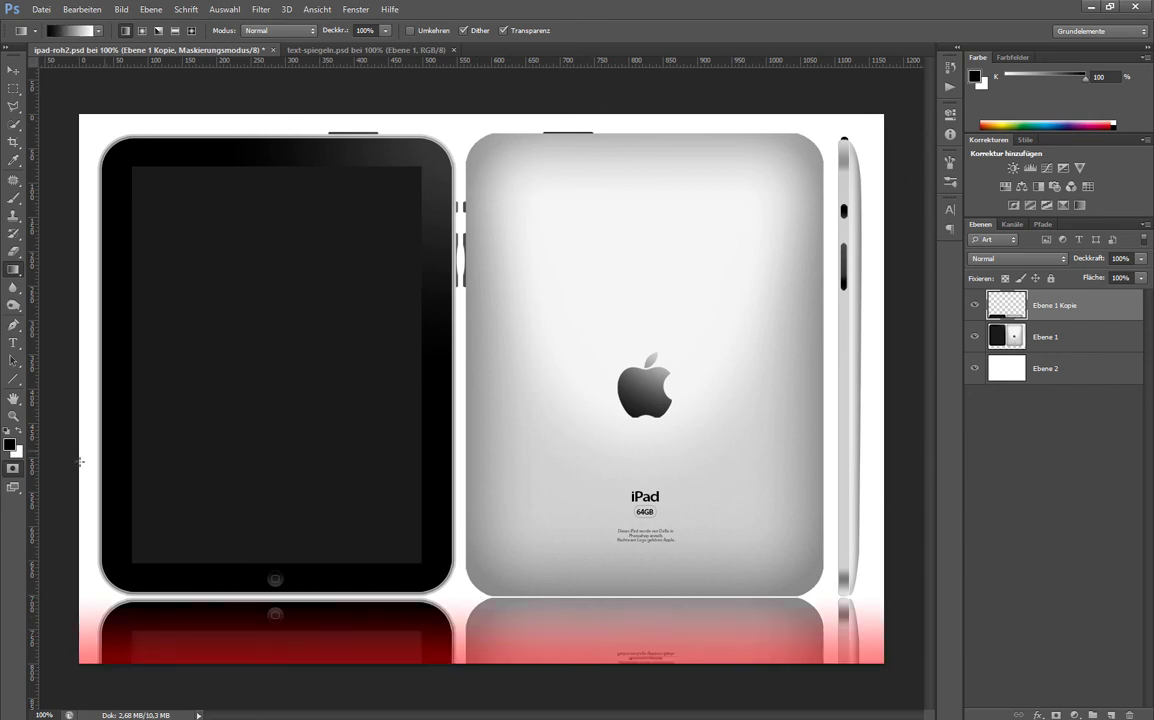
- Convert the quick mask into the reflection's layer mask and set its opacity to 50%
click(16, 474)
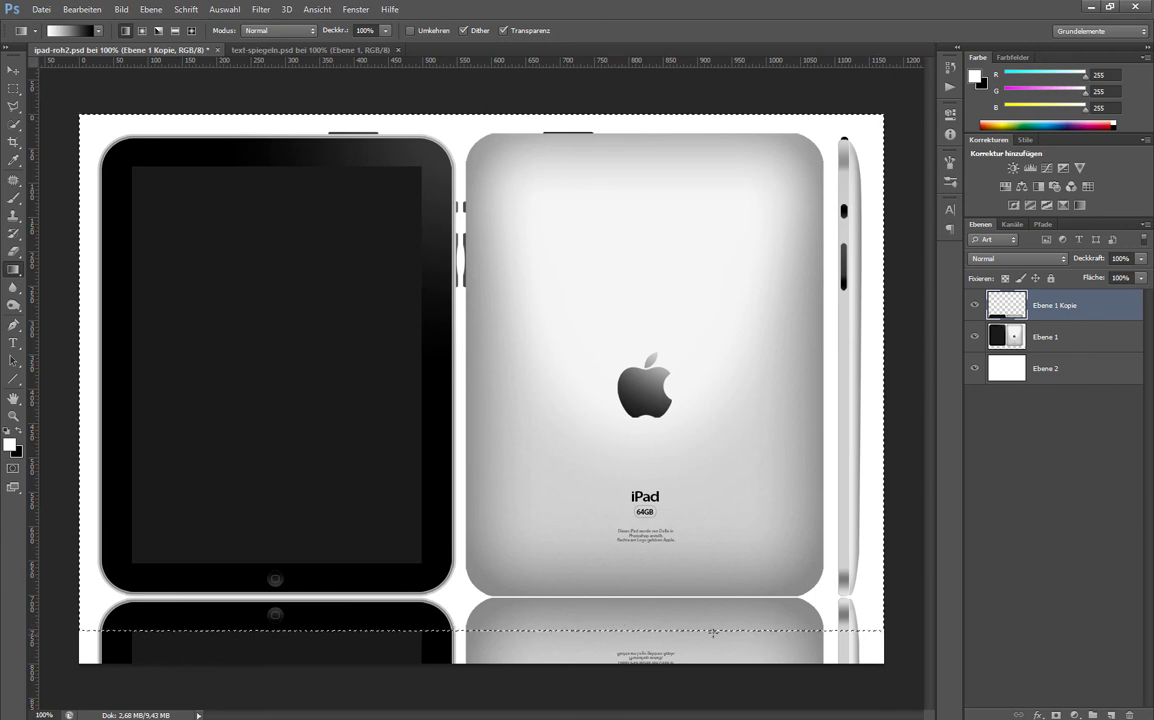
click(1058, 715)
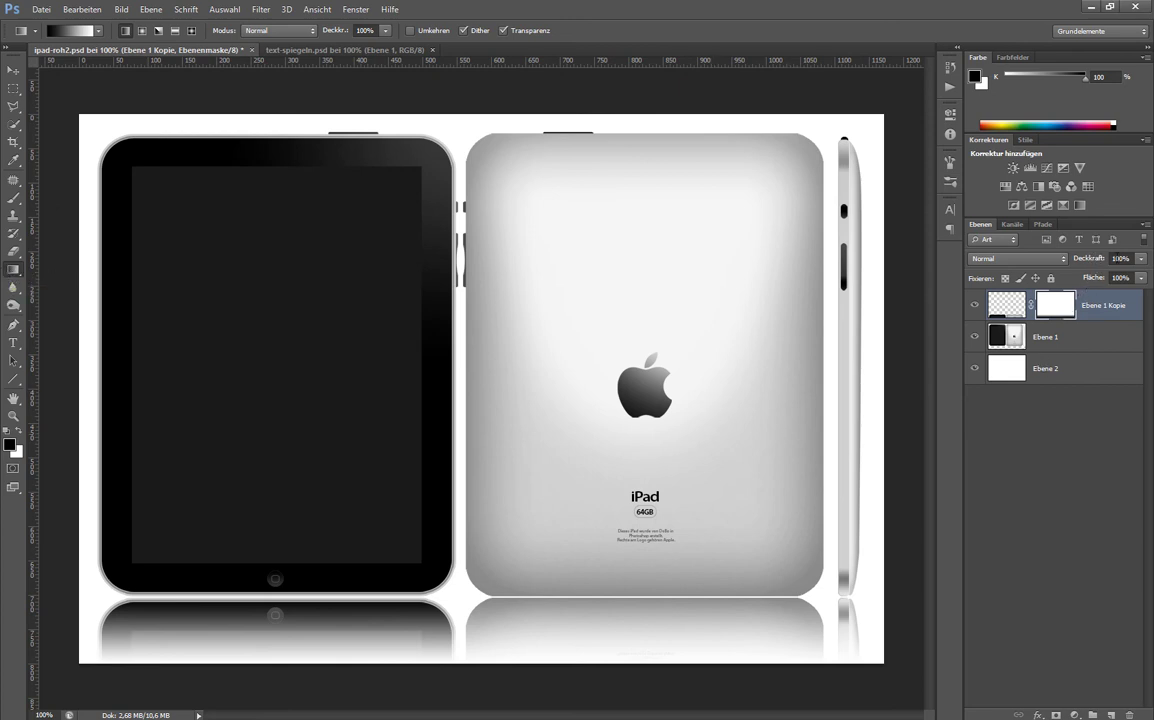
click(1119, 258)
text(50)
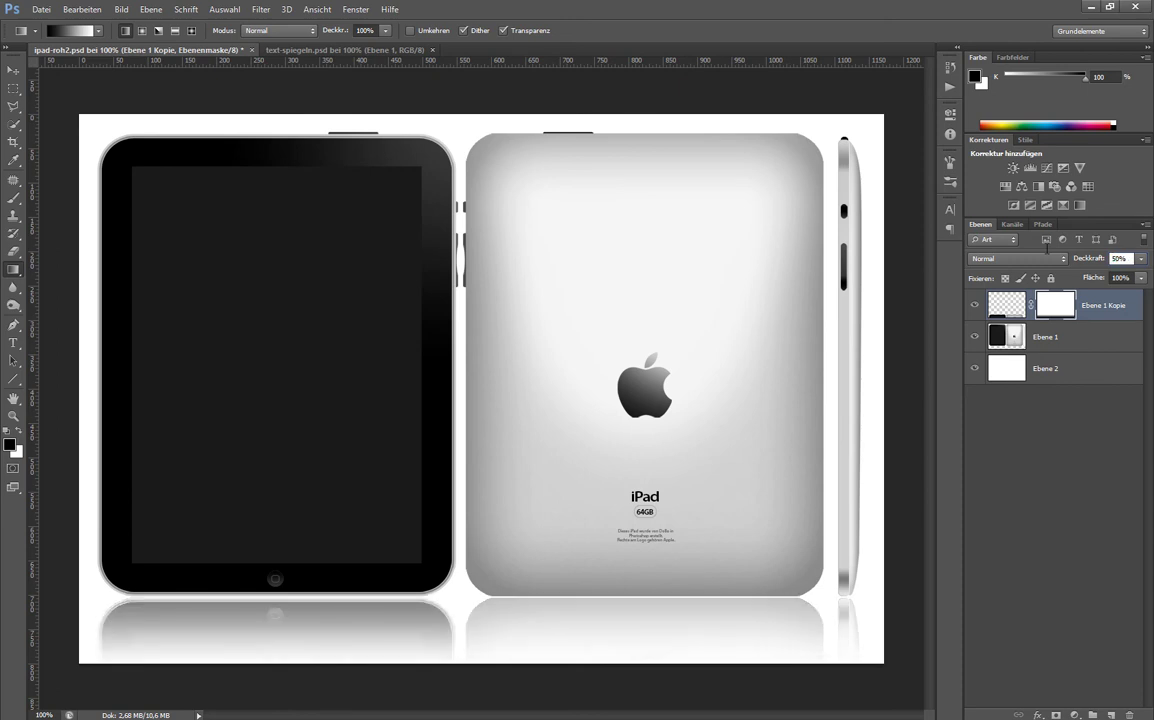
key(Return)
- In text-spiegeln.psd, delete the existing reflection text layer so only the blue text remains
click(308, 46)
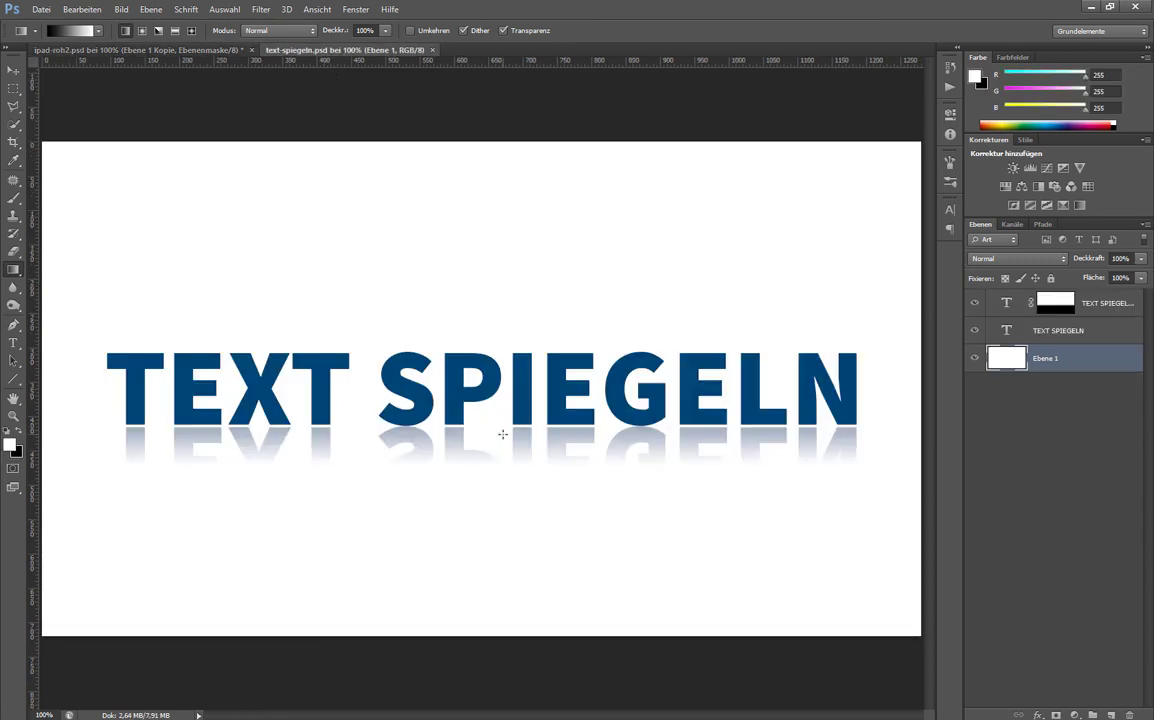
drag(1100, 302, 1129, 714)
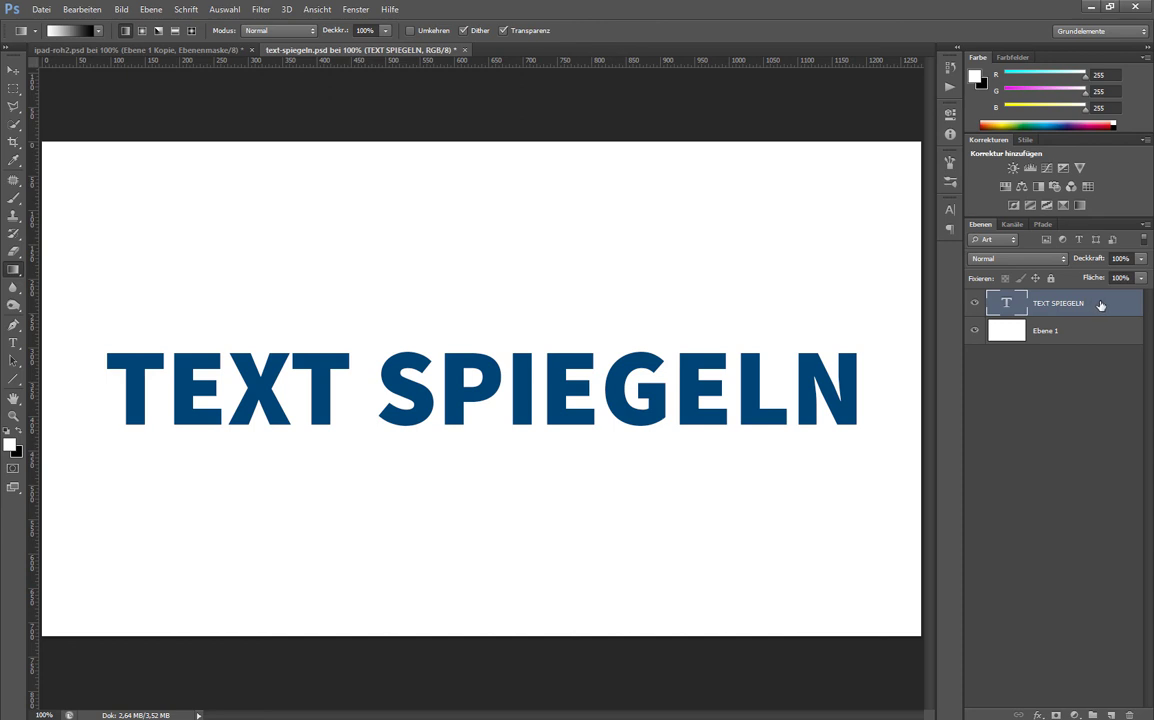
- Duplicate the TEXT SPIEGELN layer, flip it vertically, and move it directly beneath the original
key(ctrl+j)
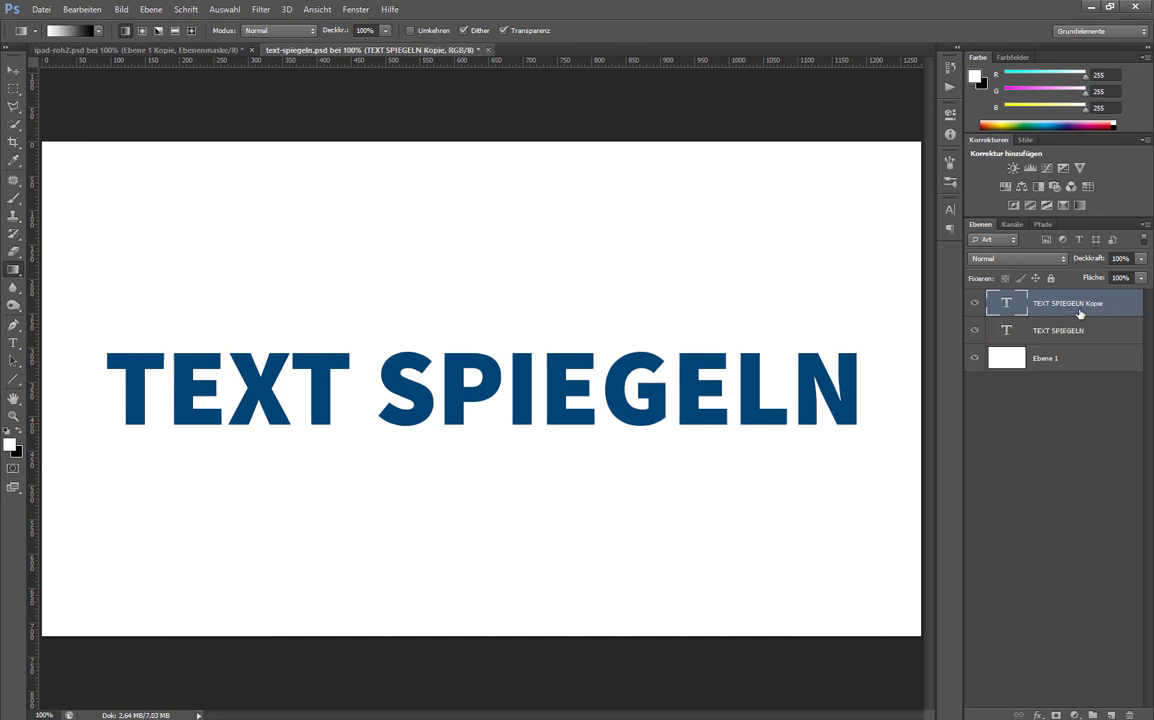
key(ctrl+t)
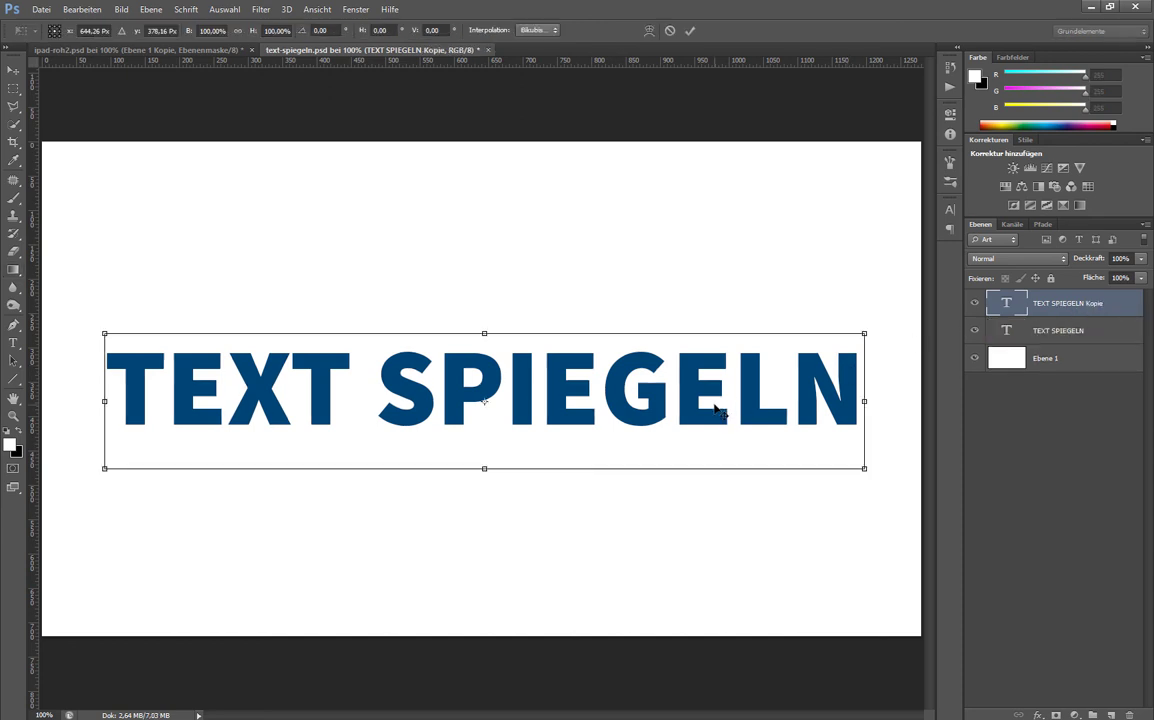
right_click(710, 400)
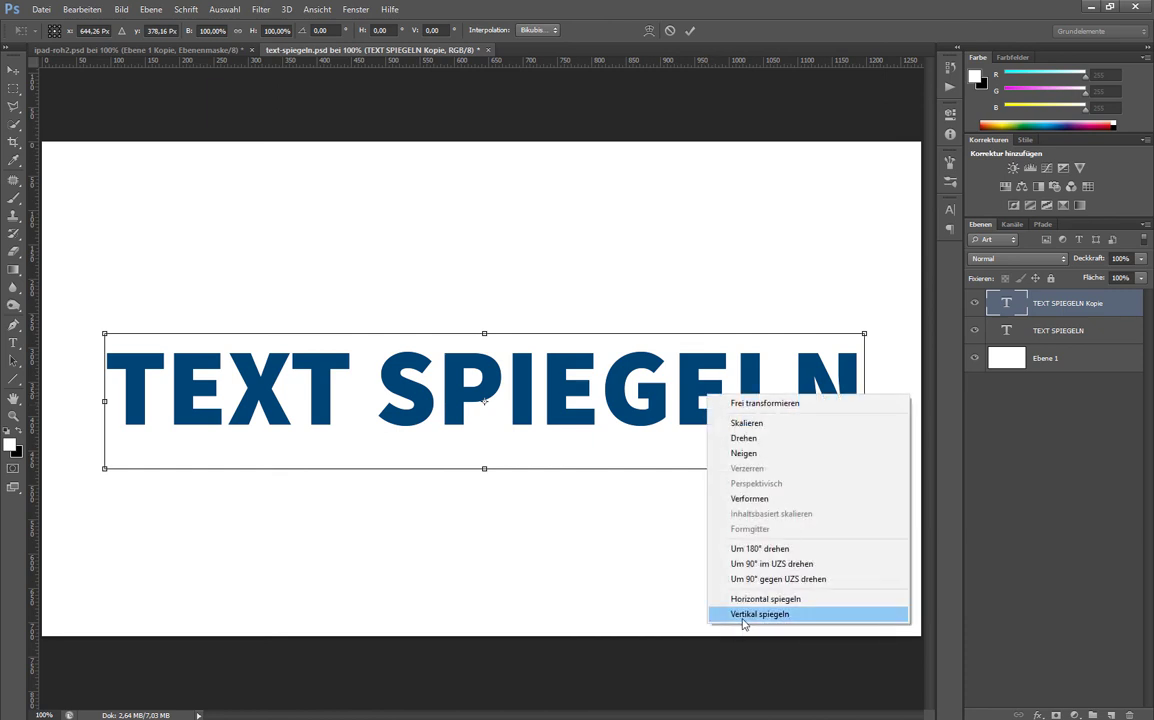
click(741, 614)
drag(660, 395, 664, 447)
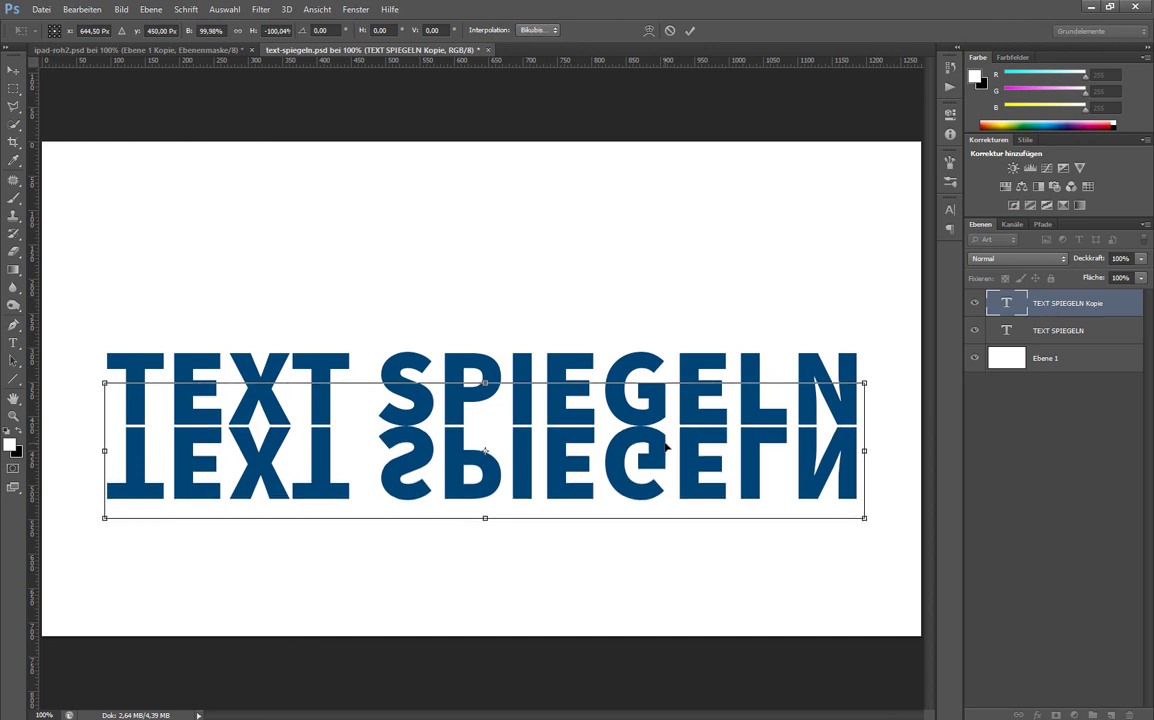
key(Return)
key(g)
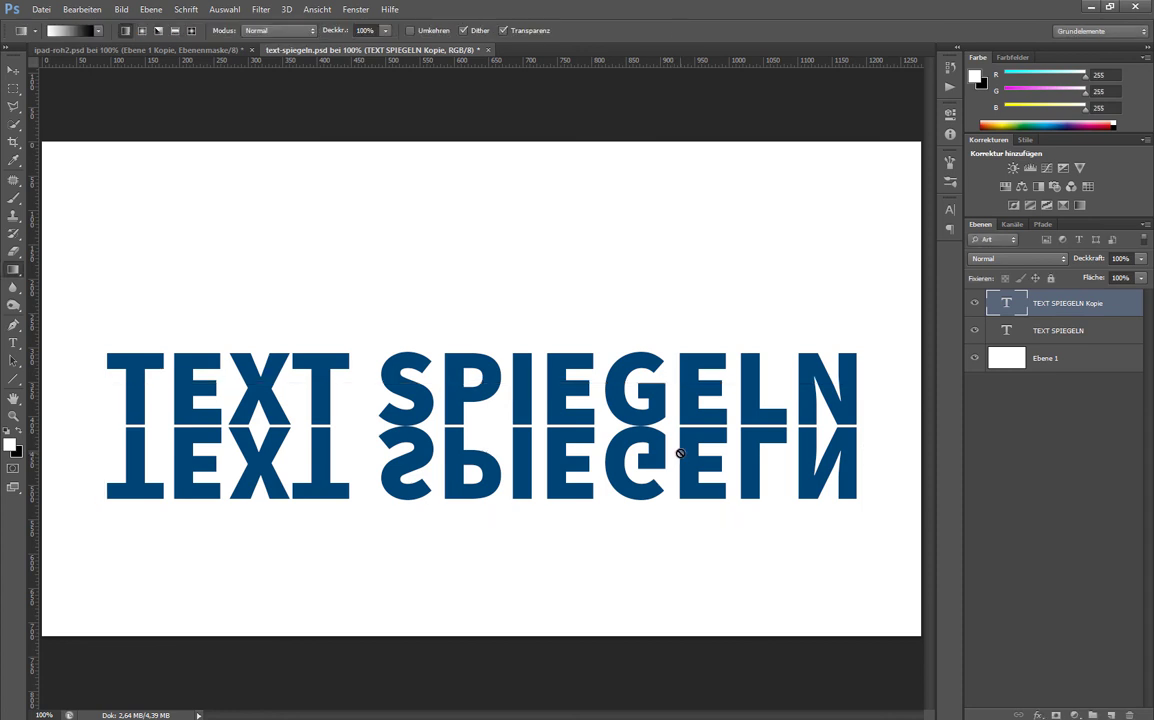
- Give the flipped text a Quick Mask gradient layer mask and 50% Deckkraft
click(12, 470)
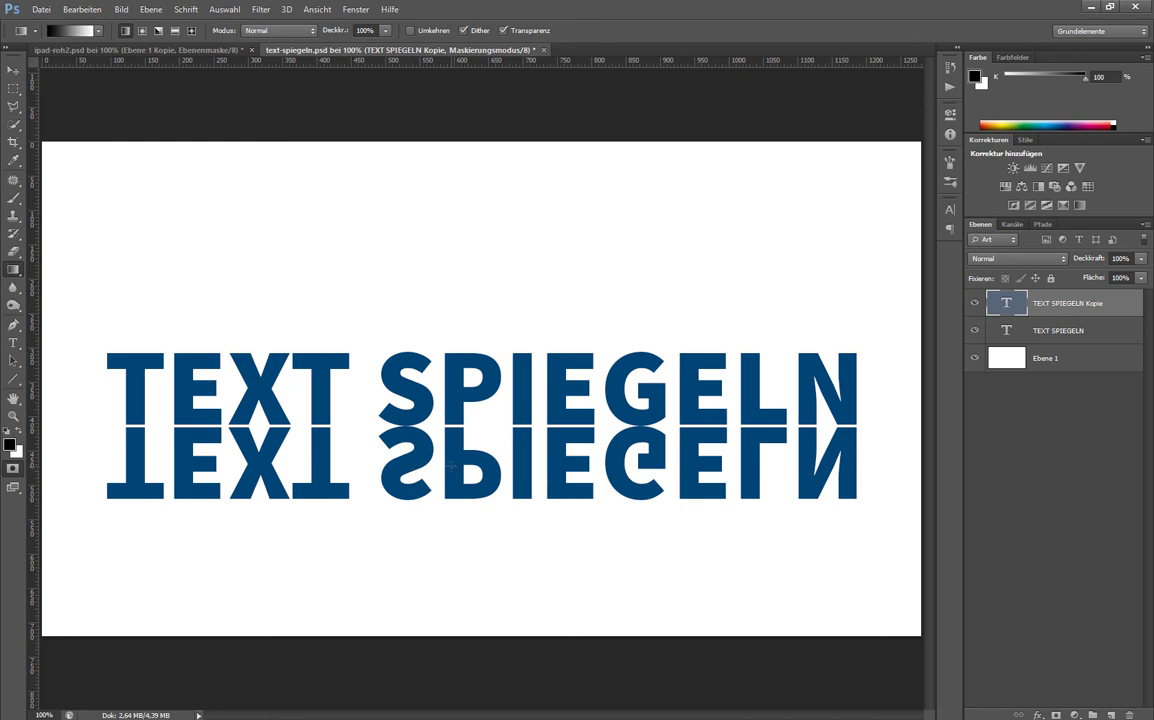
drag(451, 466, 454, 423)
click(19, 429)
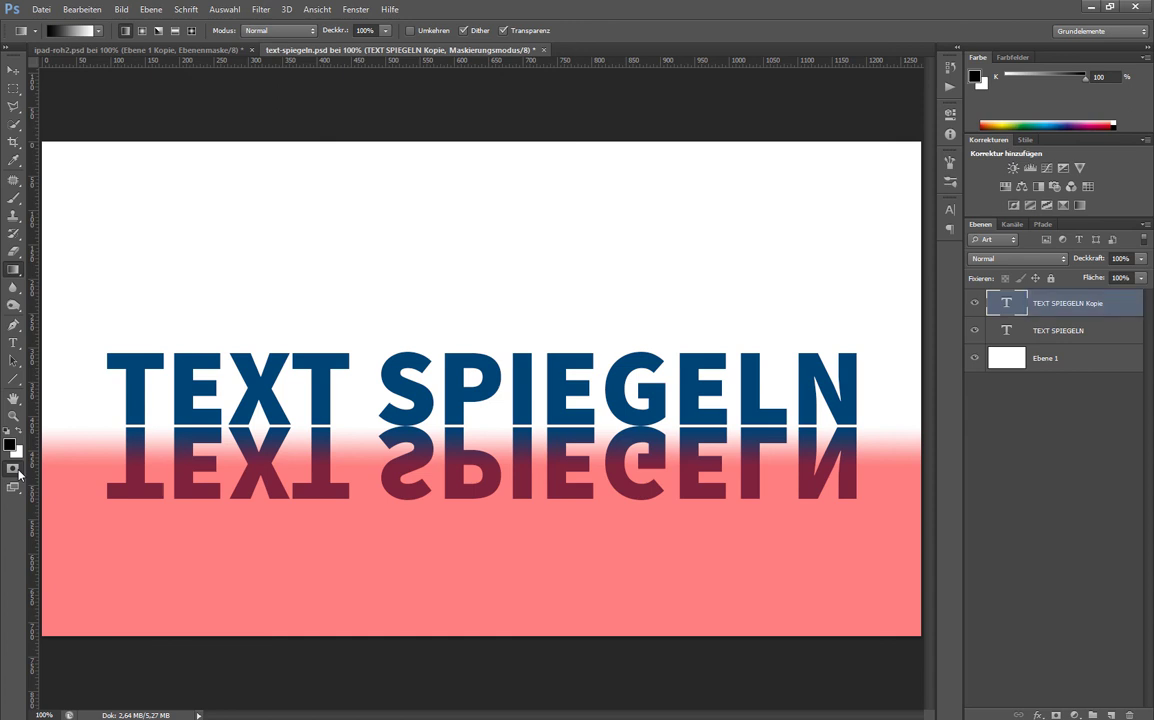
key(q)
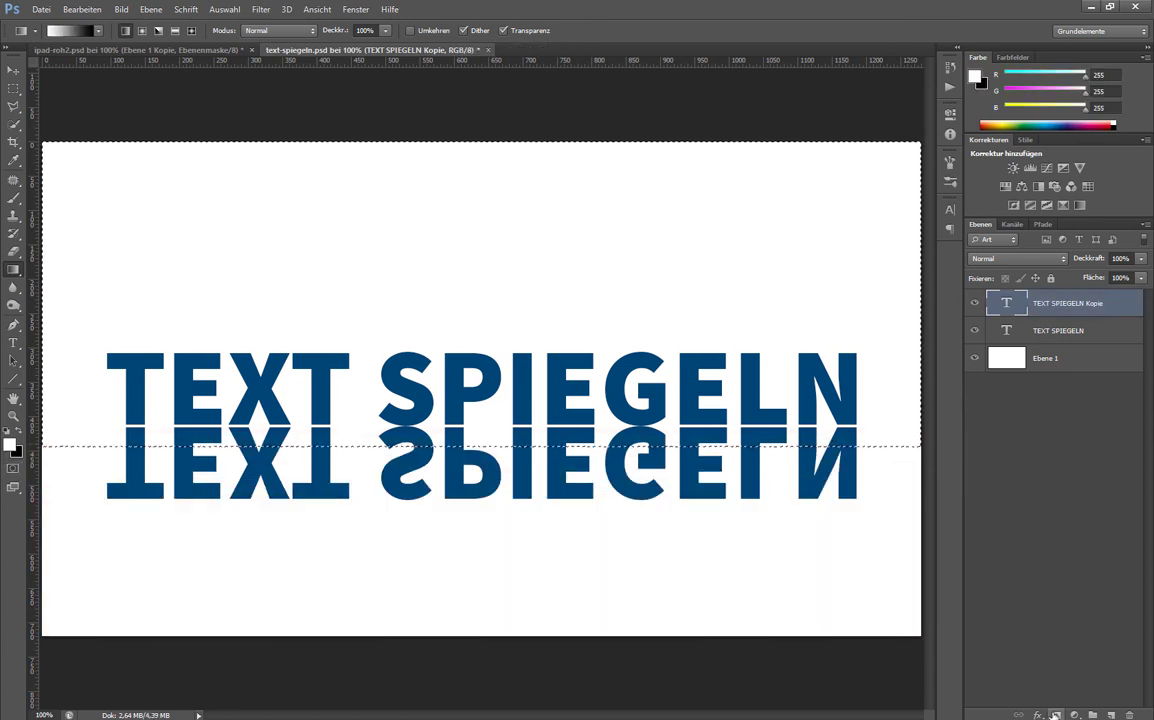
click(1056, 715)
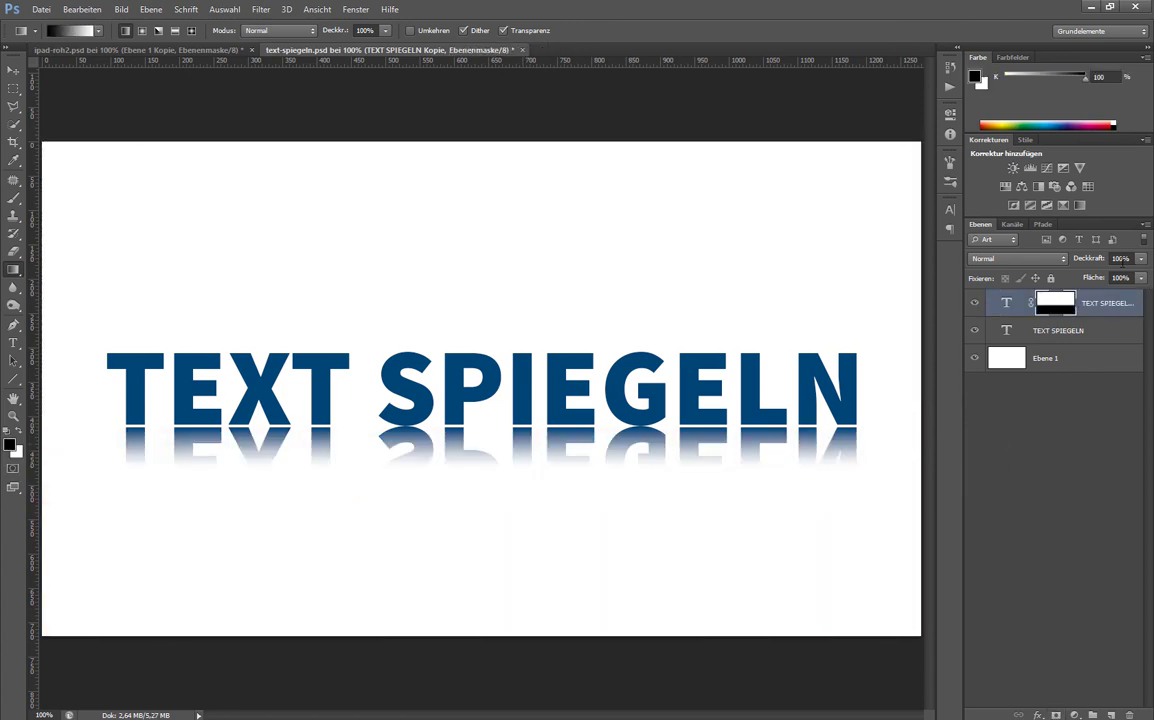
click(1120, 258)
text(50)
key(Return)
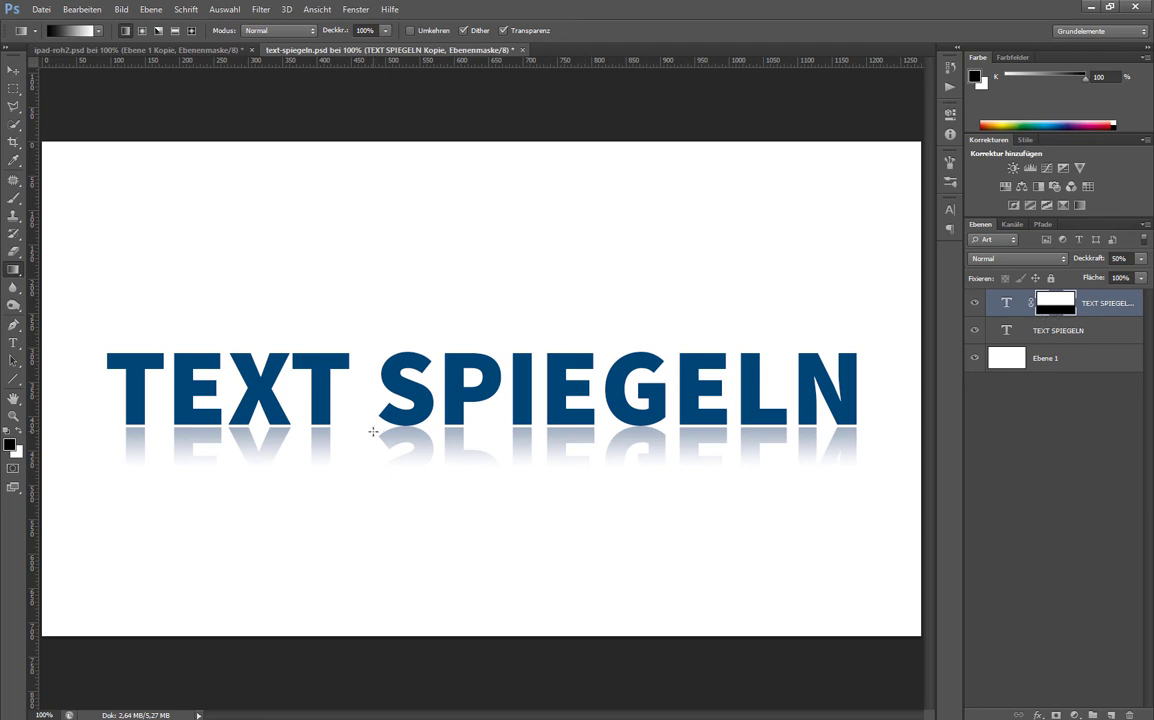
- View the ipad-roh2.psd mockup, then go to the YouTube Photoshop tutorial tab in Edge
click(152, 50)
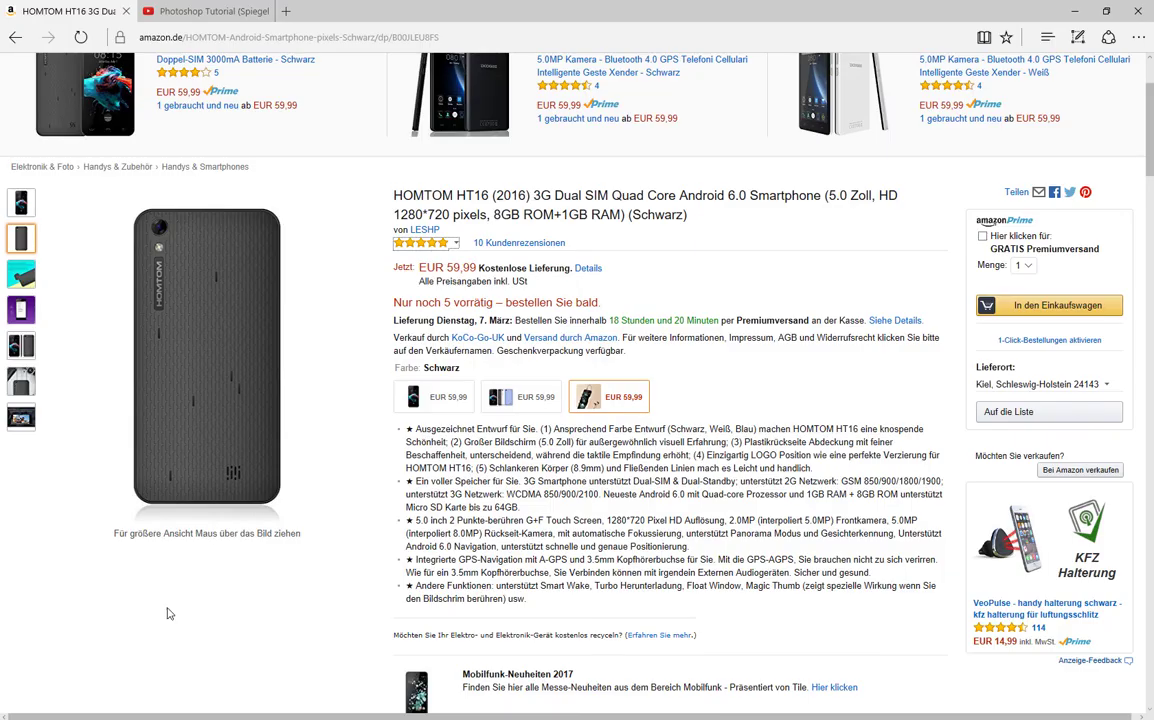
click(220, 14)
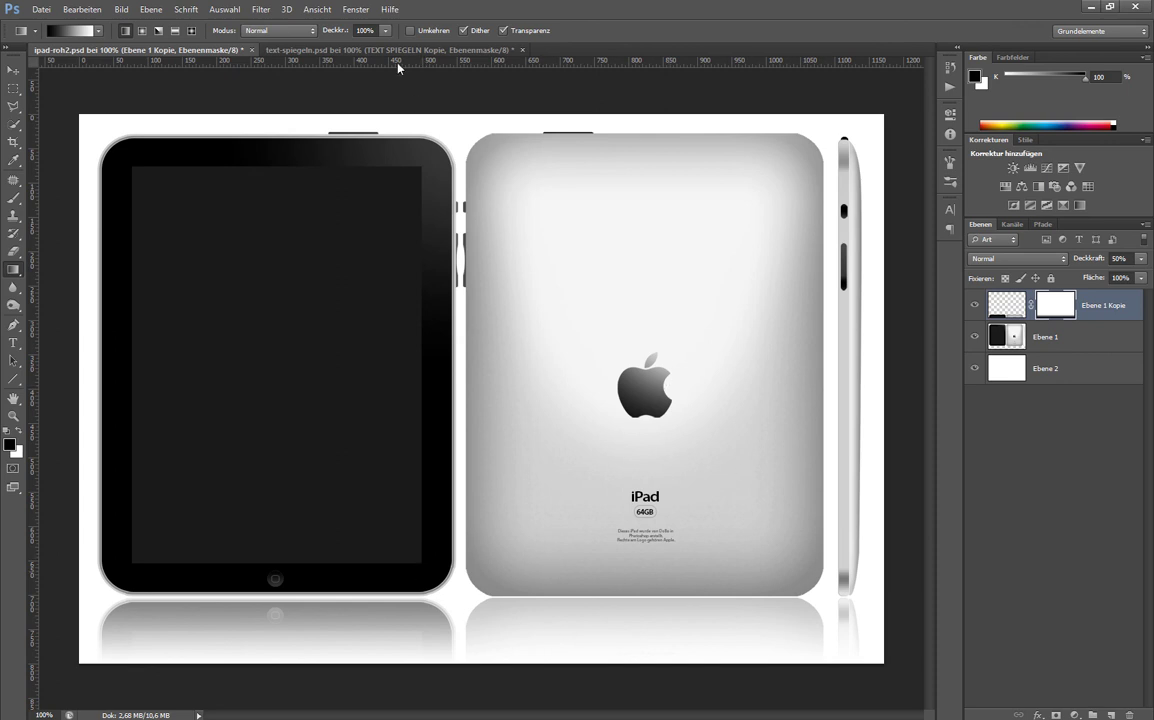
- Switch back to text-spiegeln.psd to view the finished 50% faded reflection
click(395, 50)
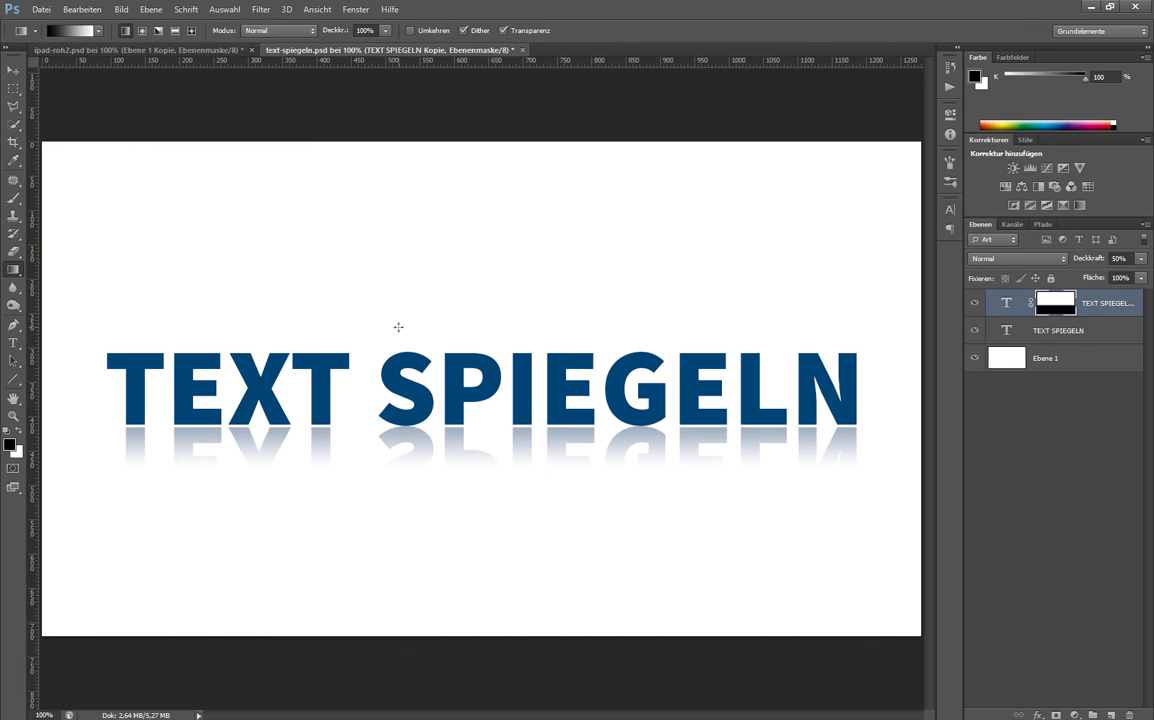